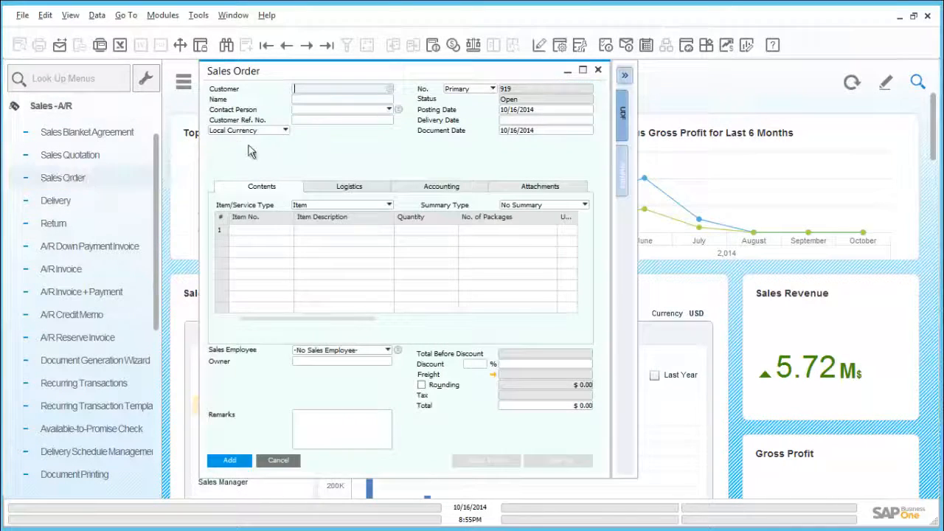
Display the previous sales order and scroll through its item row's columns to review stock figures.
{"action": "left_click", "coordinate": [290, 47]}
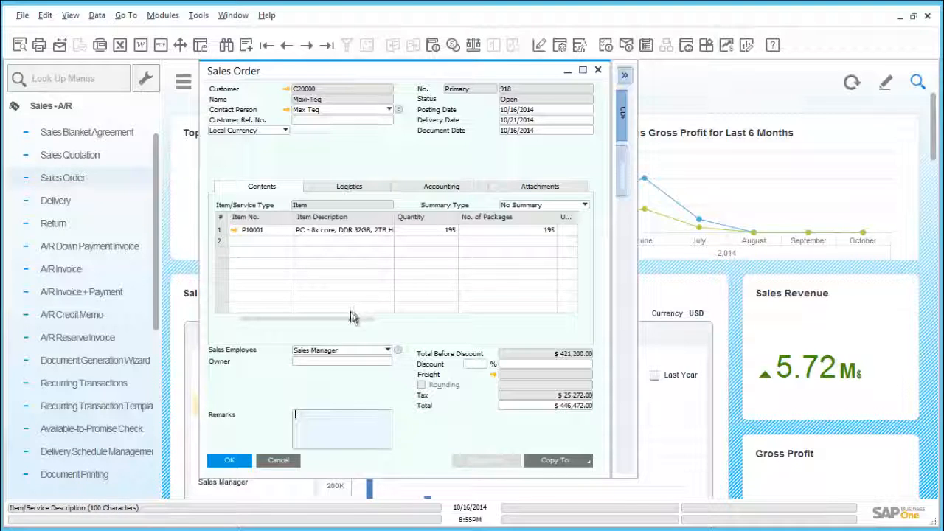
{"action": "left_click_drag", "start_coordinate": [351, 319], "coordinate": [554, 304]}
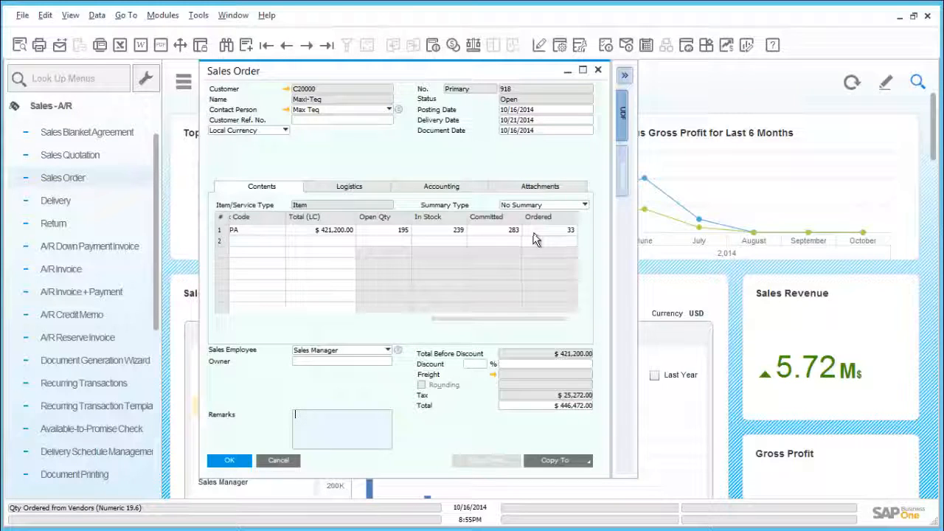
{"action": "left_click_drag", "start_coordinate": [451, 325], "coordinate": [247, 328]}
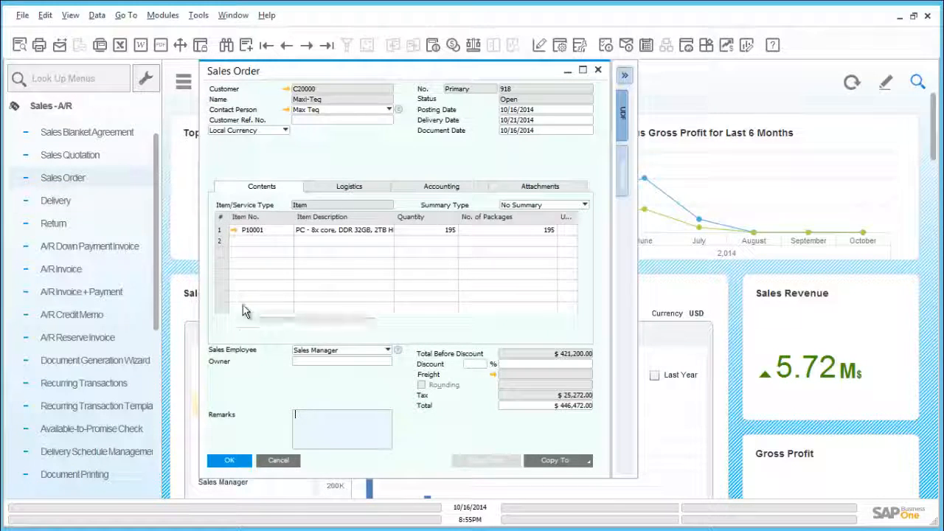
Open the bill of materials for item P10001, then open that product's item master data.
{"action": "left_click", "coordinate": [235, 231]}
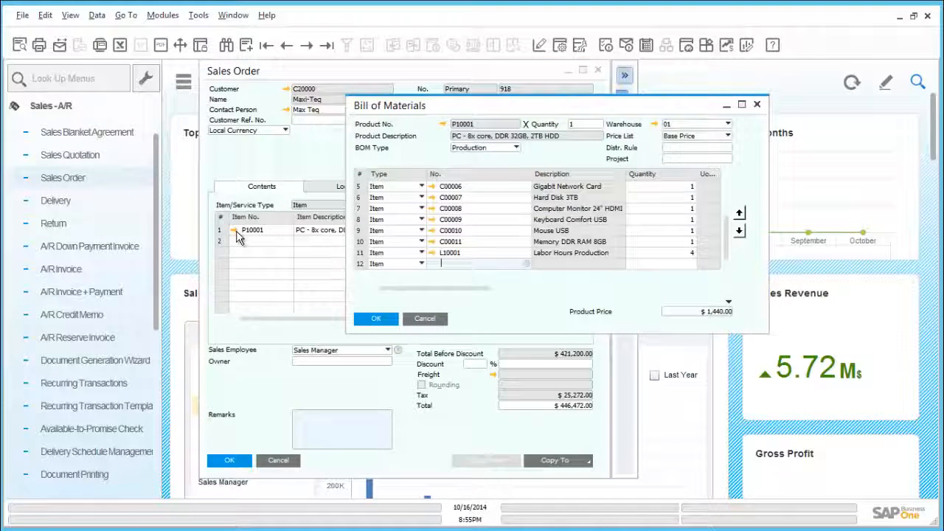
{"action": "left_click", "coordinate": [443, 125]}
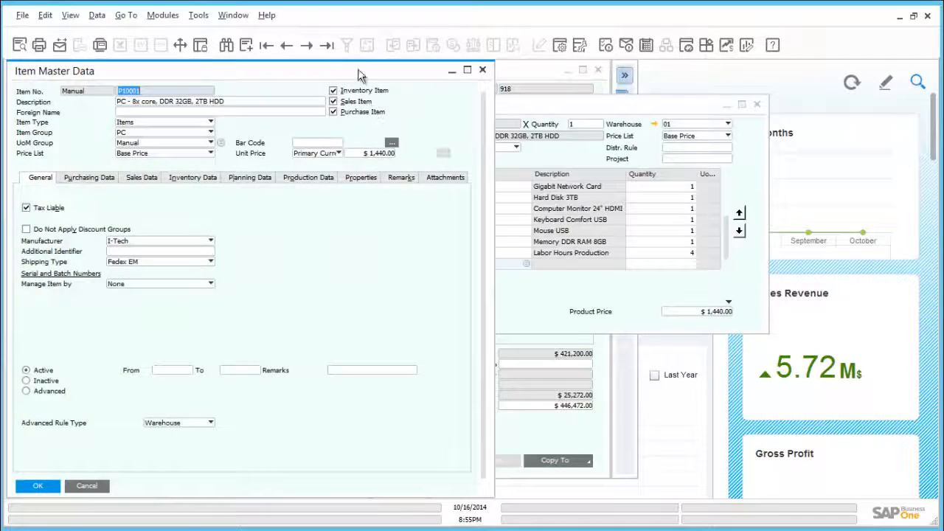
{"action": "left_click_drag", "start_coordinate": [358, 69], "coordinate": [474, 65]}
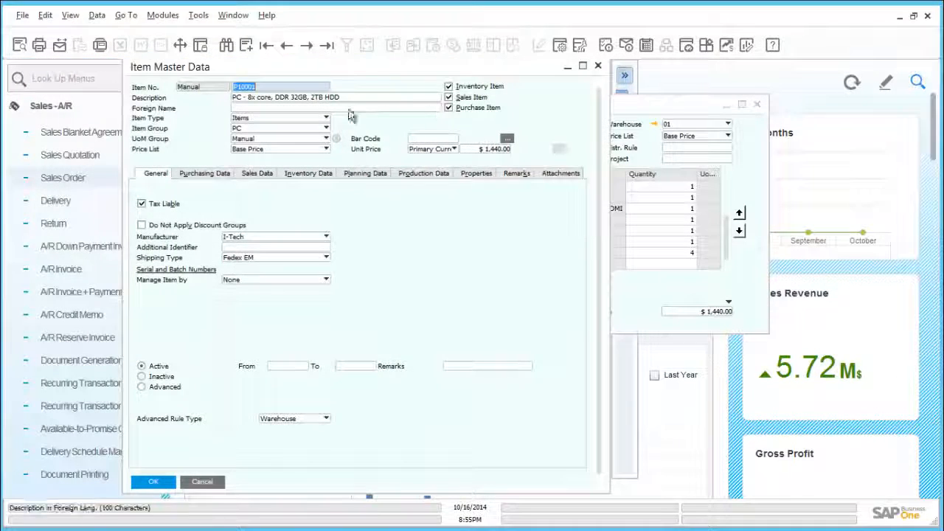
Review the item's inventory and planning data, then close the item, bill of materials and sales order windows.
{"action": "left_click", "coordinate": [331, 175]}
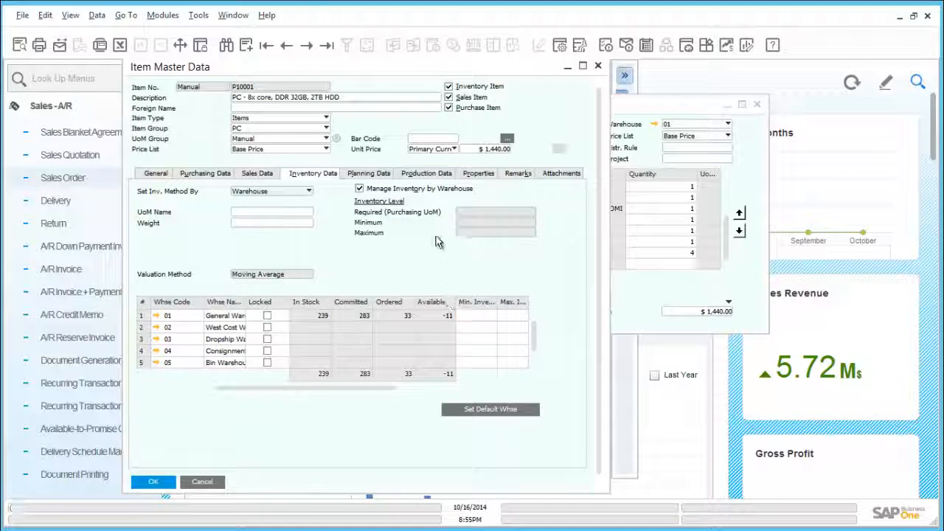
{"action": "left_click", "coordinate": [385, 177]}
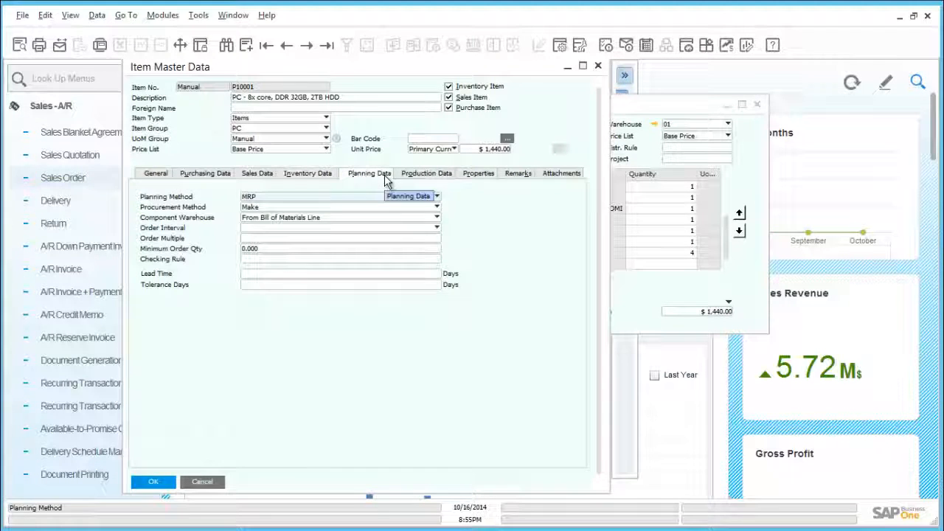
{"action": "left_click", "coordinate": [282, 210]}
{"action": "left_click", "coordinate": [282, 208]}
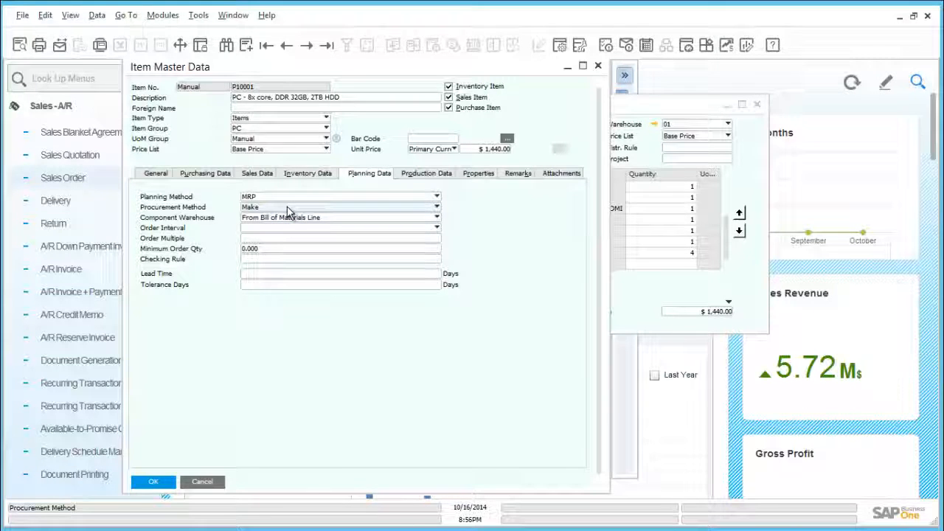
{"action": "left_click", "coordinate": [214, 481]}
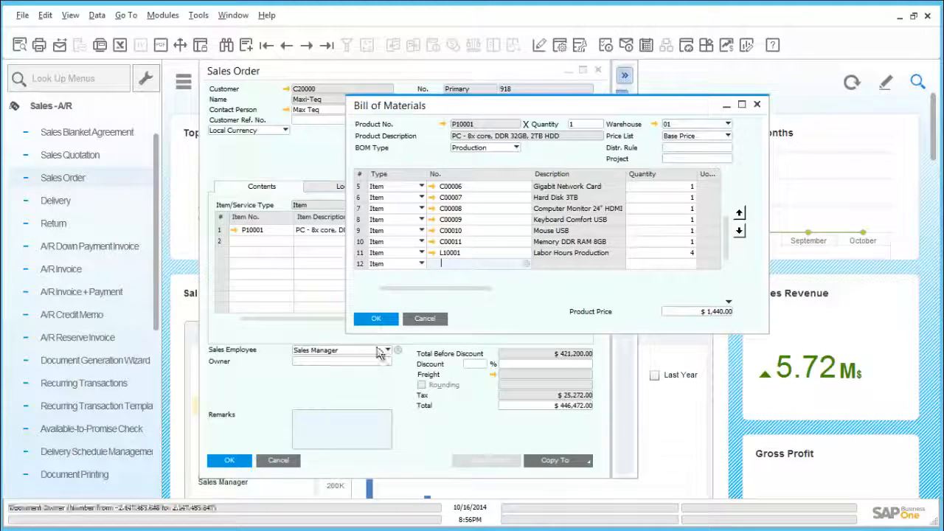
{"action": "left_click", "coordinate": [414, 328]}
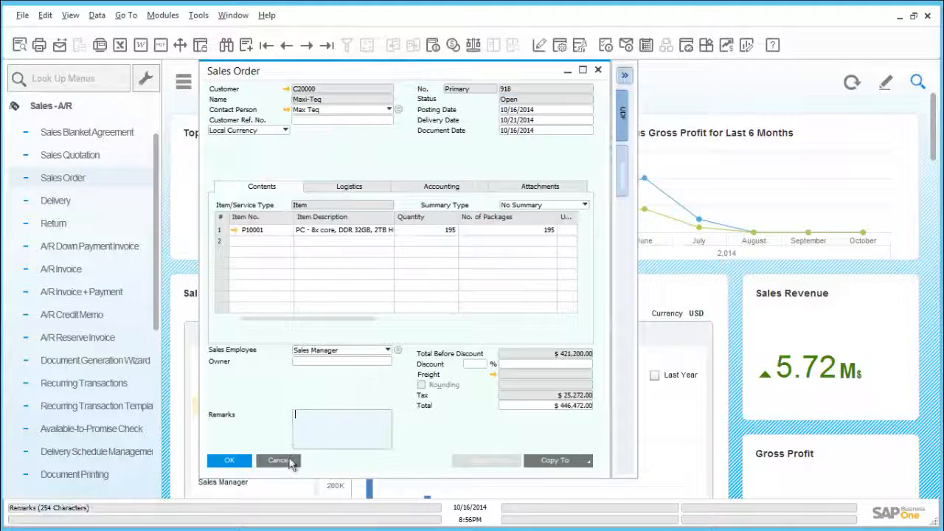
{"action": "left_click", "coordinate": [278, 461]}
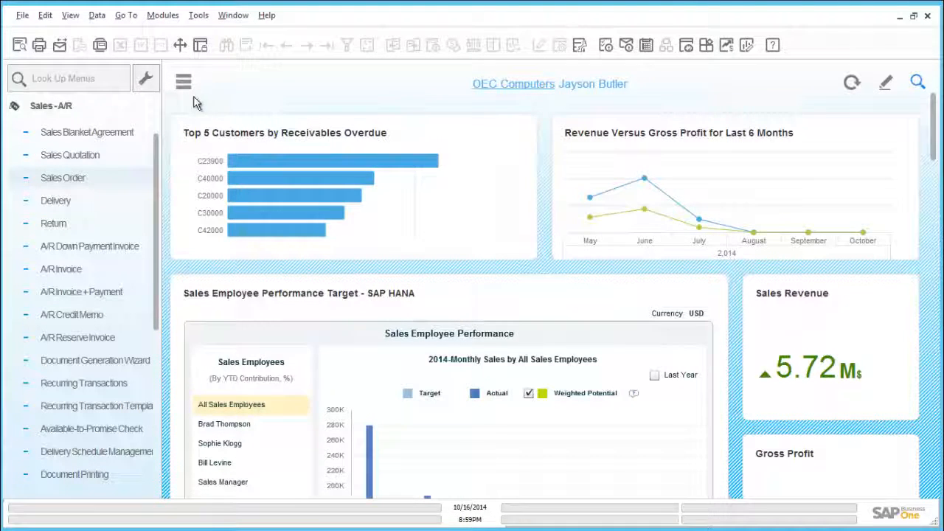
Start a new production order from the Production module and choose product P10001 from the bill of materials list.
{"action": "left_click", "coordinate": [70, 105]}
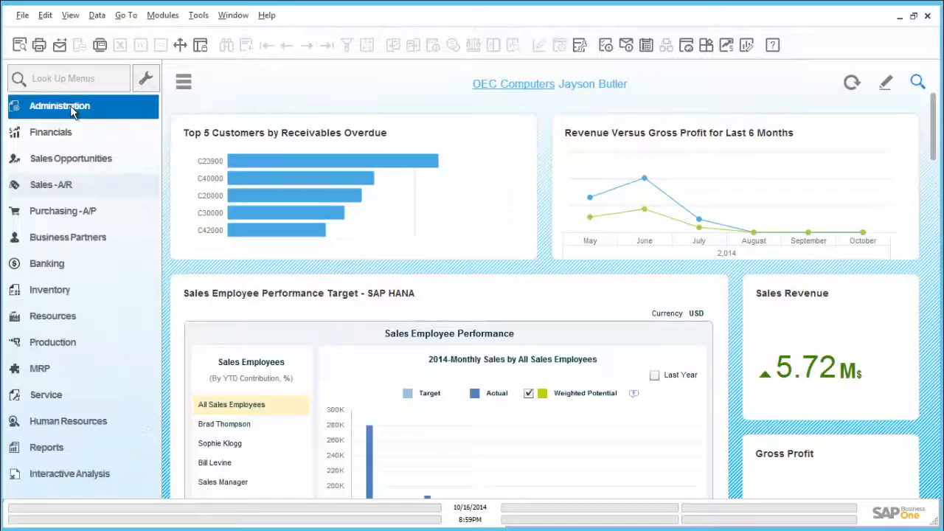
{"action": "left_click", "coordinate": [78, 344]}
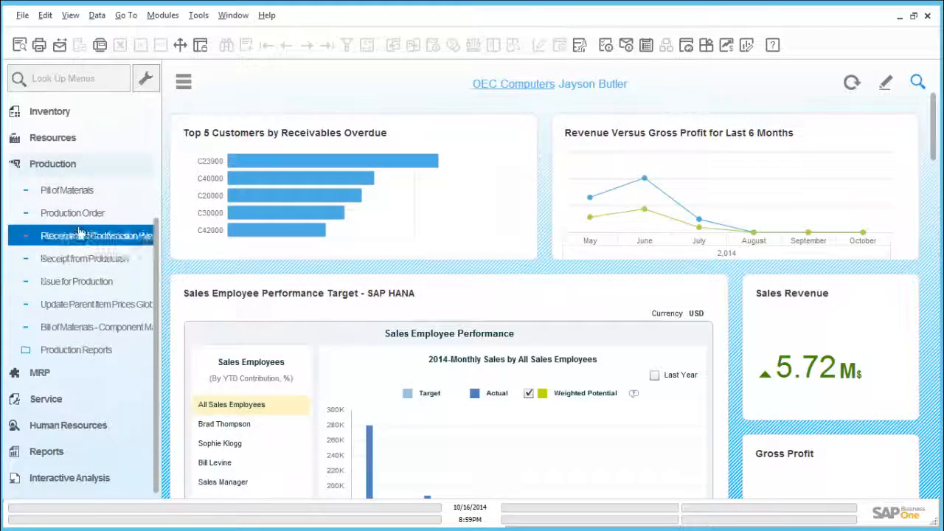
{"action": "left_click", "coordinate": [83, 218]}
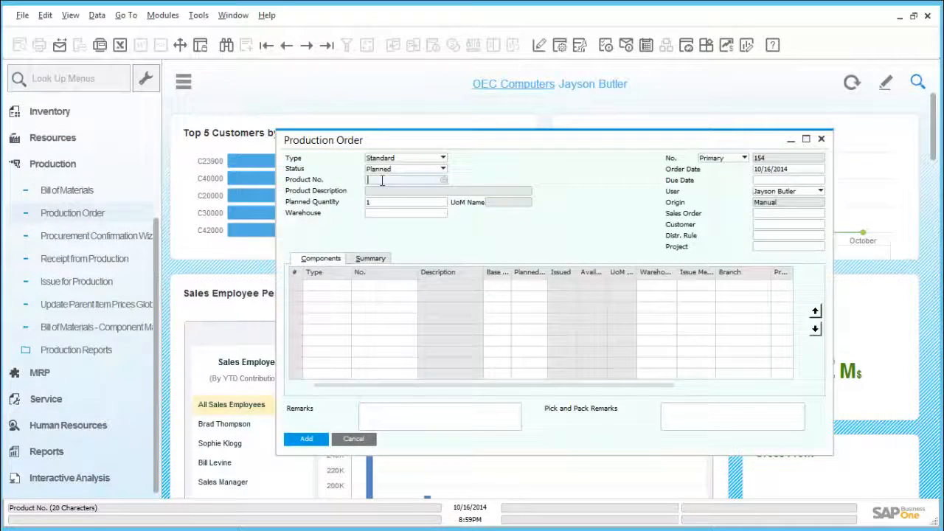
{"action": "key", "text": "Tab"}
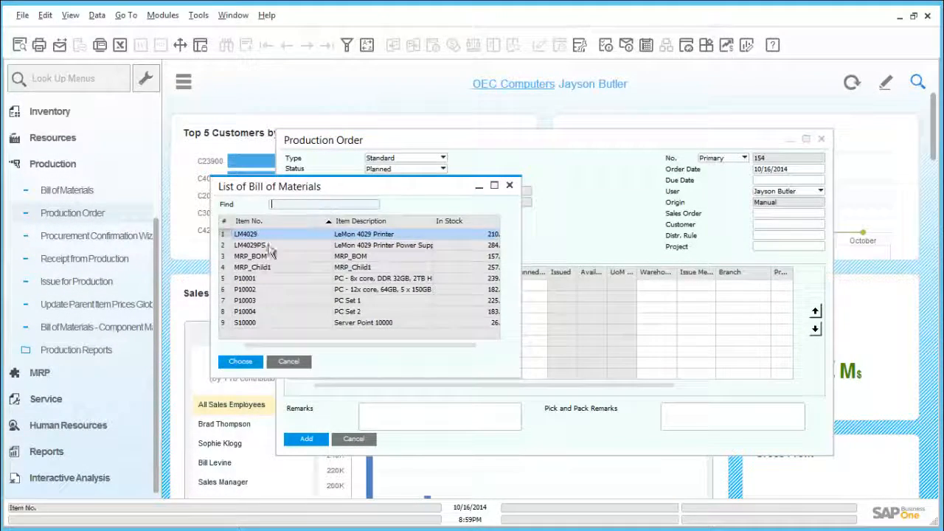
{"action": "double_click", "coordinate": [253, 278]}
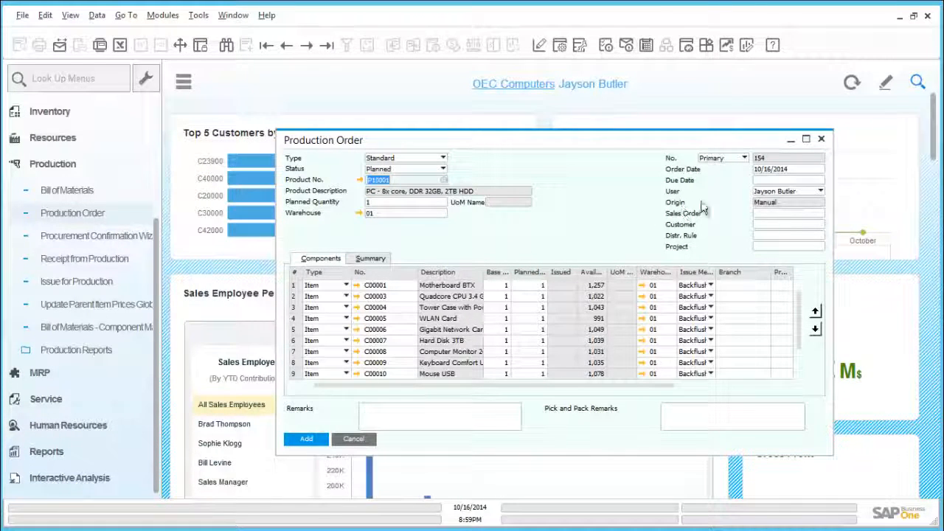
Set the production order's due date to 10/21/2014 and link it to sales order 918.
{"action": "left_click", "coordinate": [766, 181]}
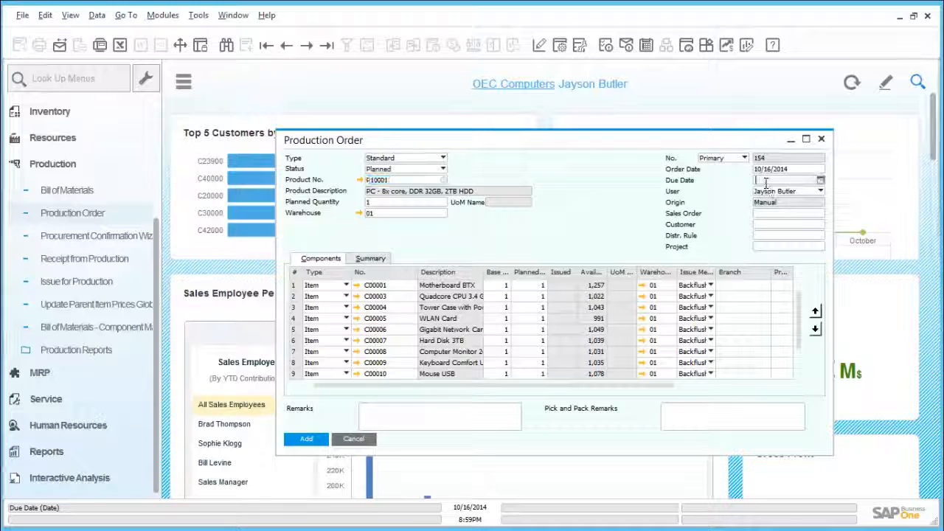
{"action": "type", "text": "21"}
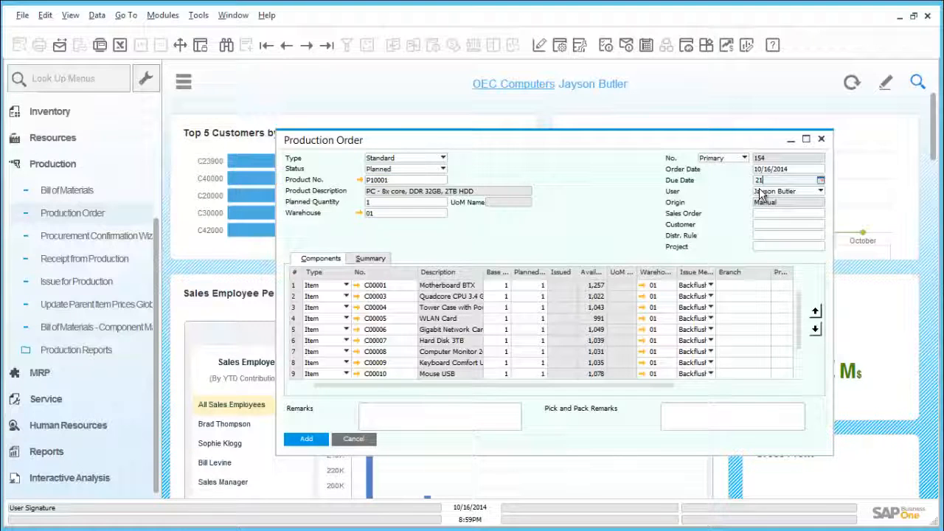
{"action": "key", "text": "Tab"}
{"action": "left_click", "coordinate": [775, 214]}
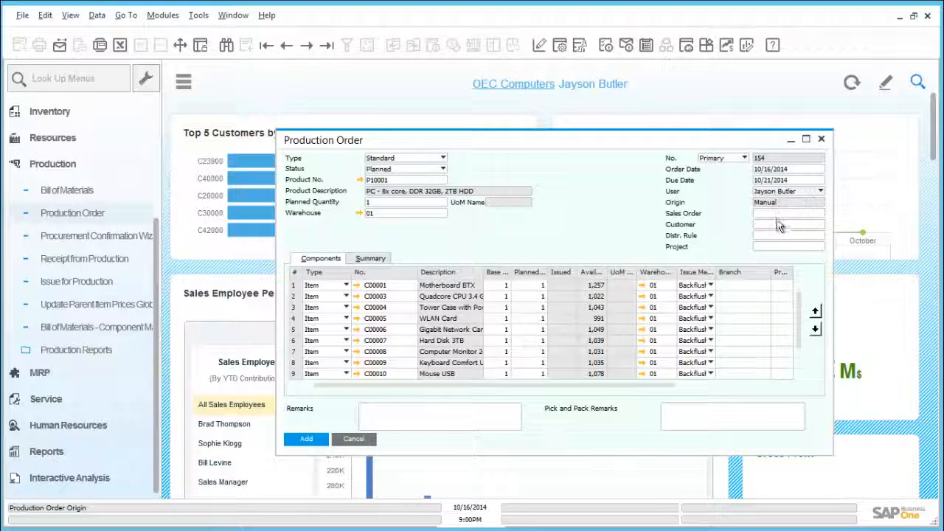
{"action": "type", "text": "918"}
{"action": "key", "text": "Tab"}
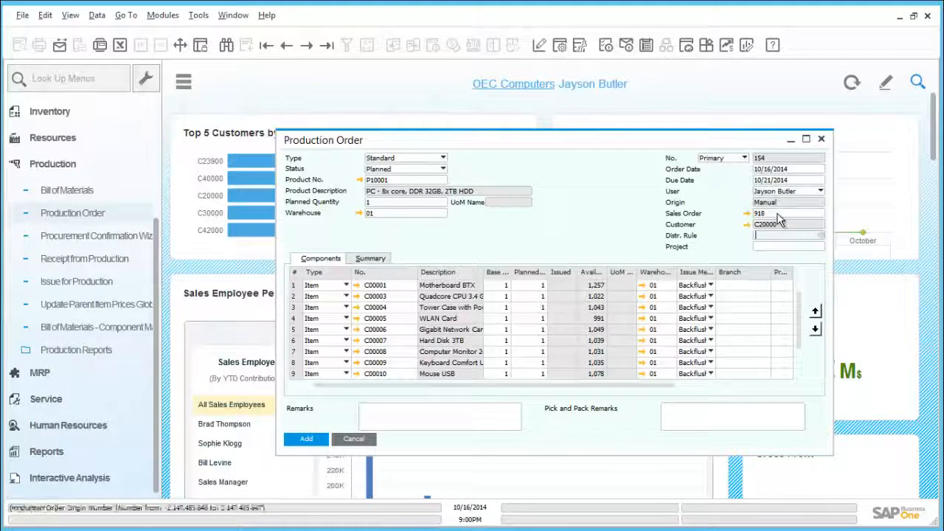
{"action": "left_click", "coordinate": [778, 236]}
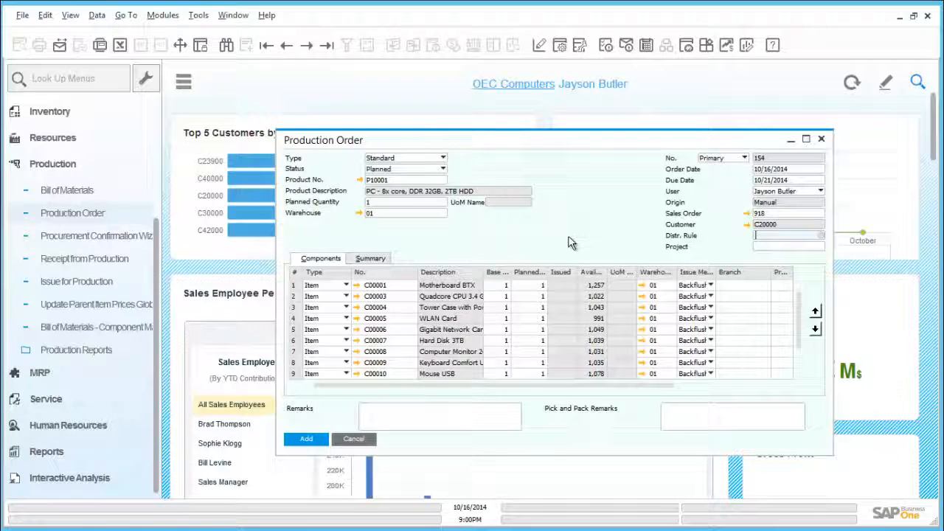
Close the production order window without adding it.
{"action": "left_click", "coordinate": [823, 140]}
{"action": "left_click", "coordinate": [419, 310]}
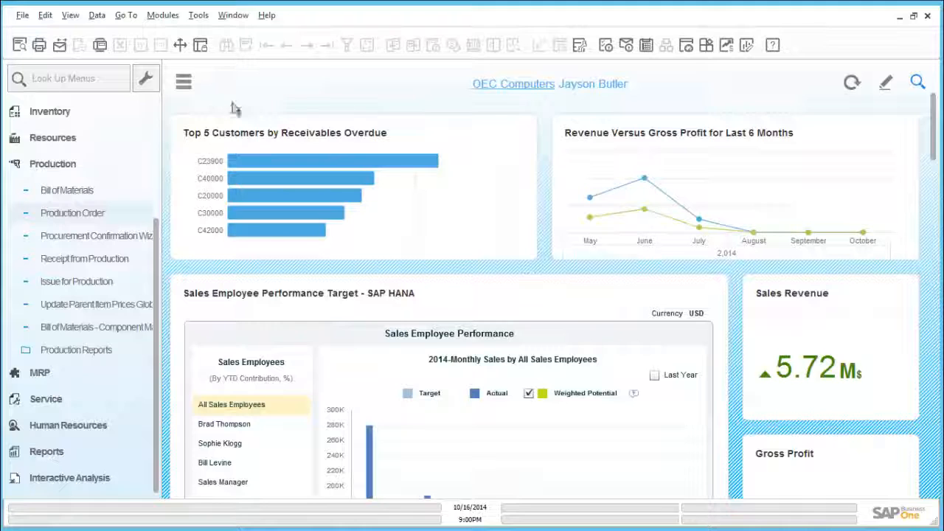
Open the MRP Wizard and continue with the existing scenario AW 2014.
{"action": "left_click", "coordinate": [84, 164]}
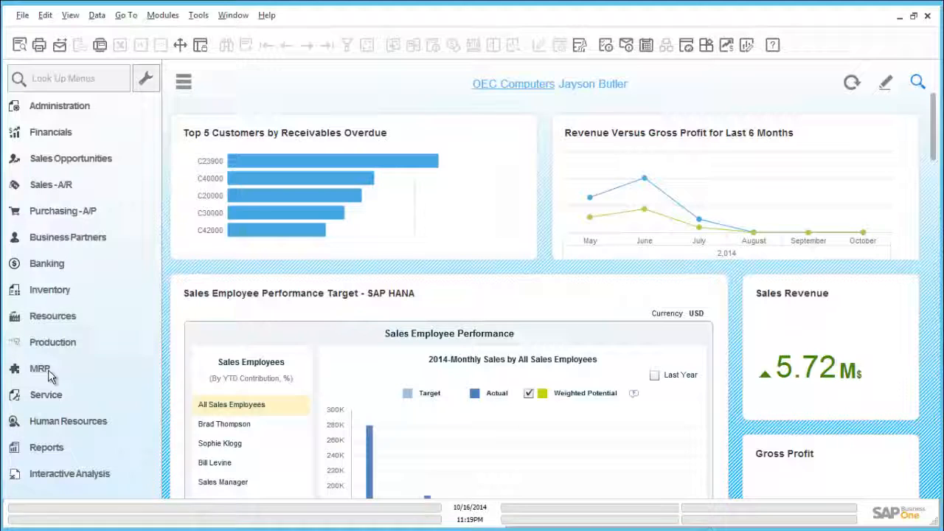
{"action": "left_click", "coordinate": [44, 369]}
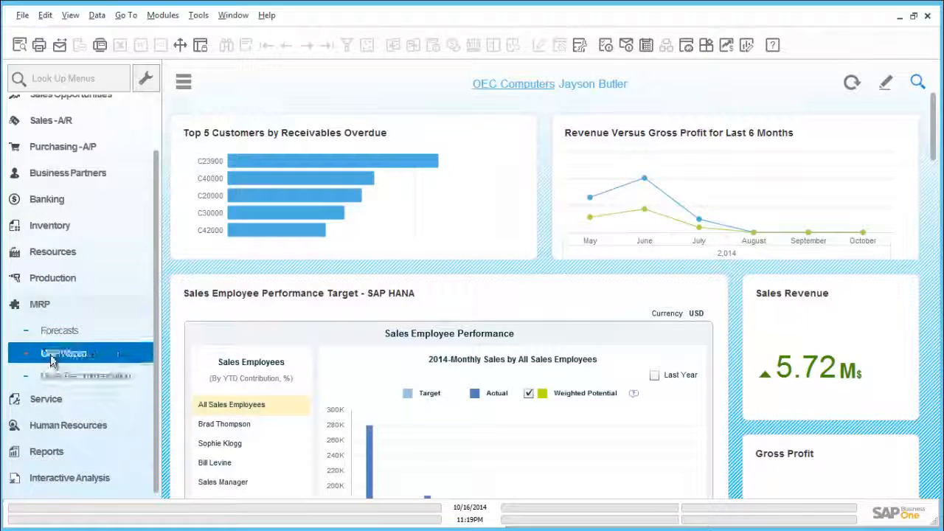
{"action": "left_click", "coordinate": [51, 358]}
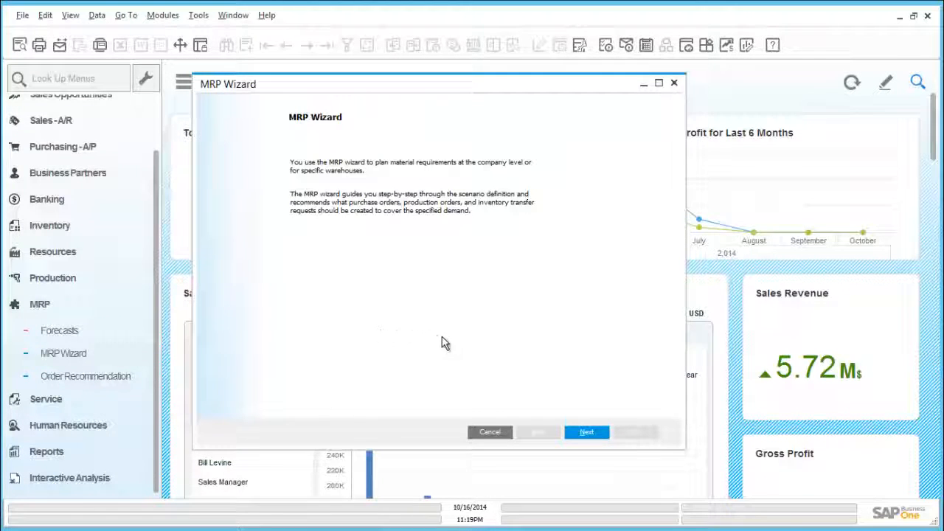
{"action": "left_click", "coordinate": [586, 433]}
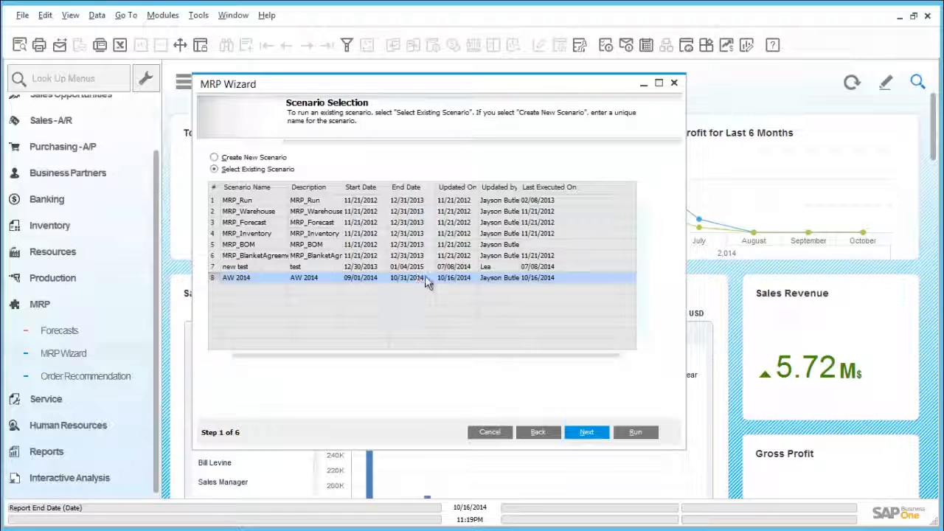
{"action": "left_click", "coordinate": [590, 432]}
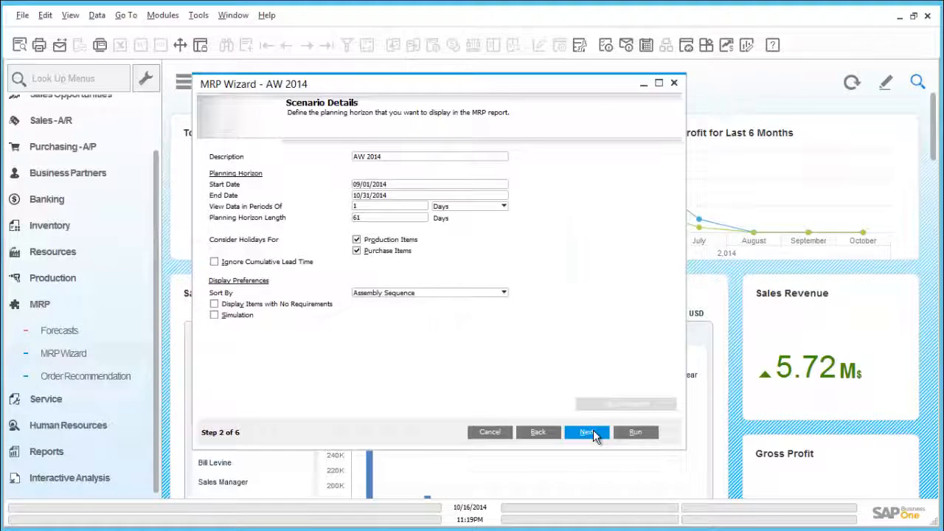
Step through the scenario's remaining wizard pages, run the MRP and finish the wizard.
{"action": "left_click", "coordinate": [590, 432]}
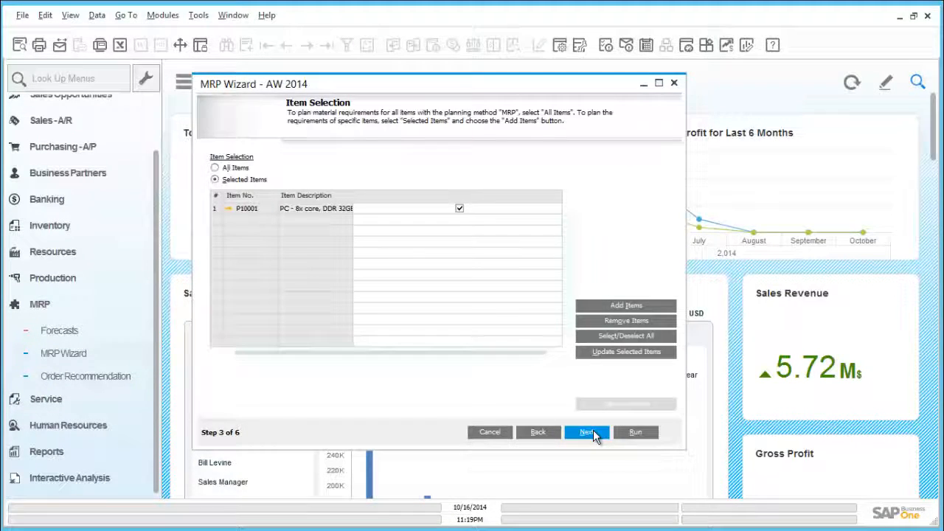
{"action": "left_click", "coordinate": [589, 432]}
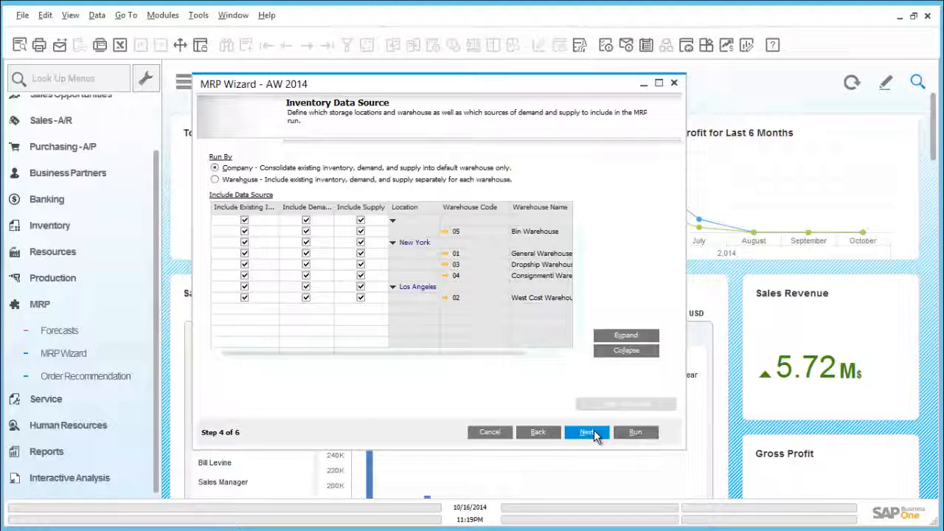
{"action": "left_click", "coordinate": [587, 432]}
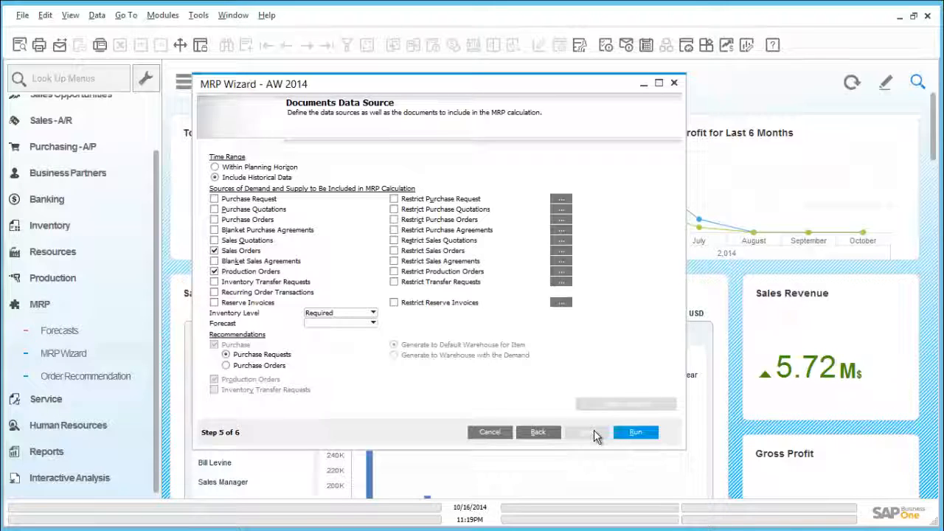
{"action": "left_click", "coordinate": [634, 433]}
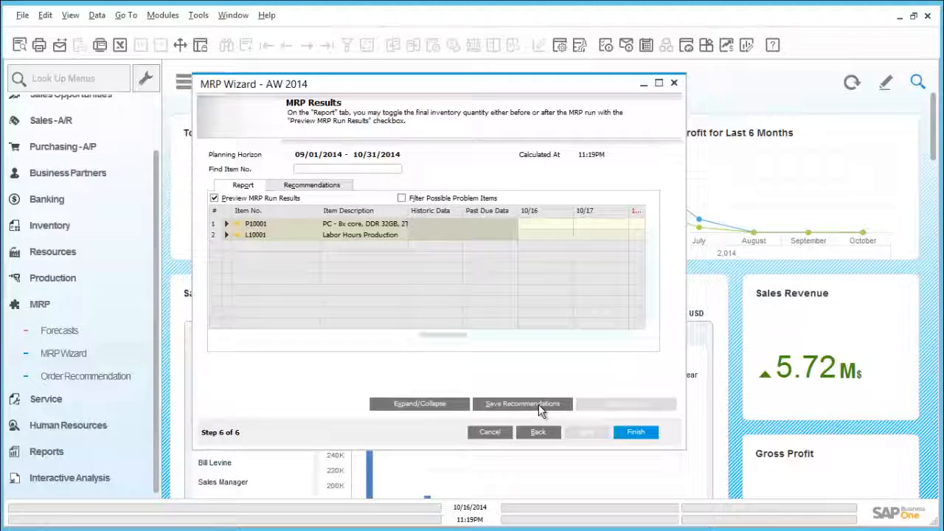
{"action": "left_click", "coordinate": [641, 435]}
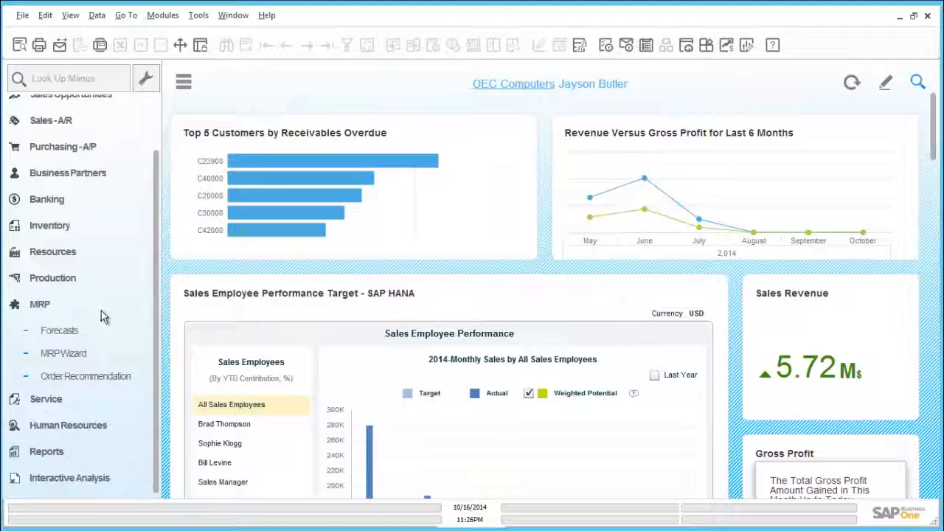
Open Order Recommendation for scenario AW 2014 with the default selection criteria.
{"action": "left_click", "coordinate": [109, 376]}
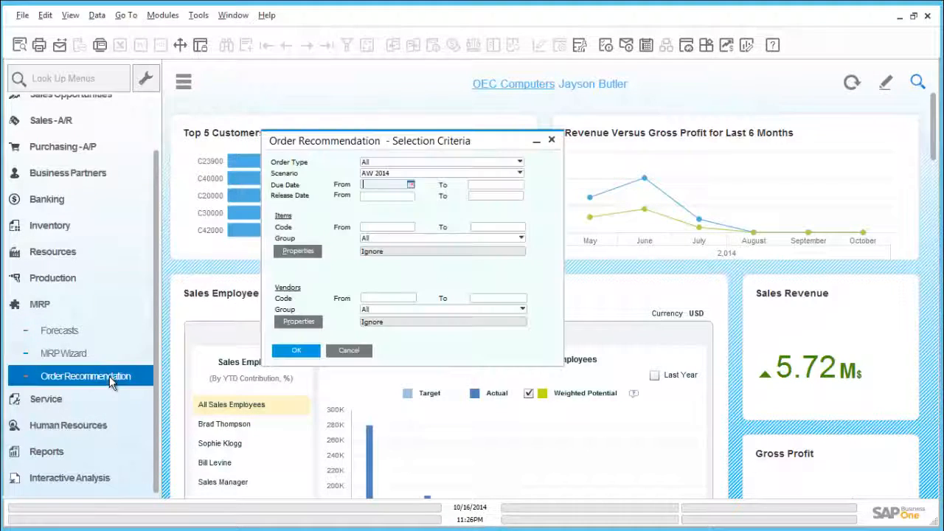
{"action": "left_click", "coordinate": [304, 352]}
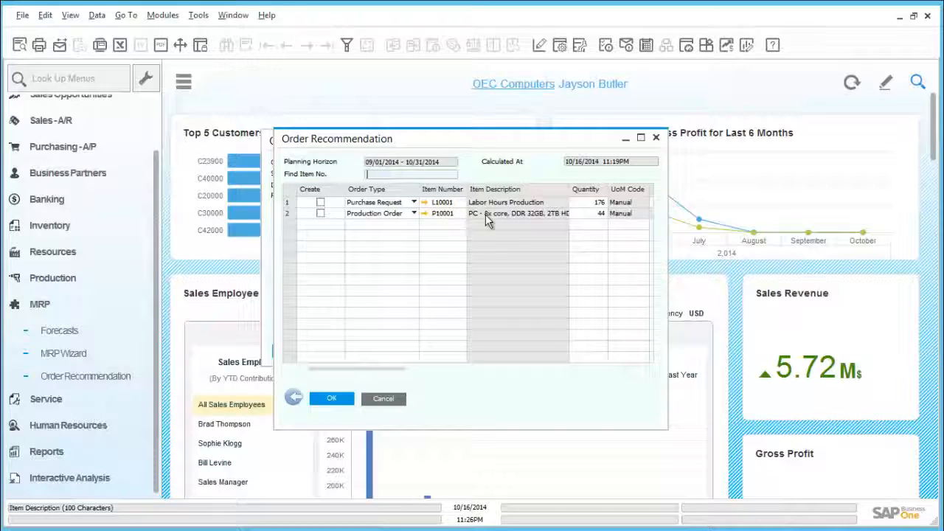
Mark the P10001 production order recommendation for creation, update to create it, and close the recommendation windows.
{"action": "left_click_drag", "start_coordinate": [395, 367], "coordinate": [446, 366]}
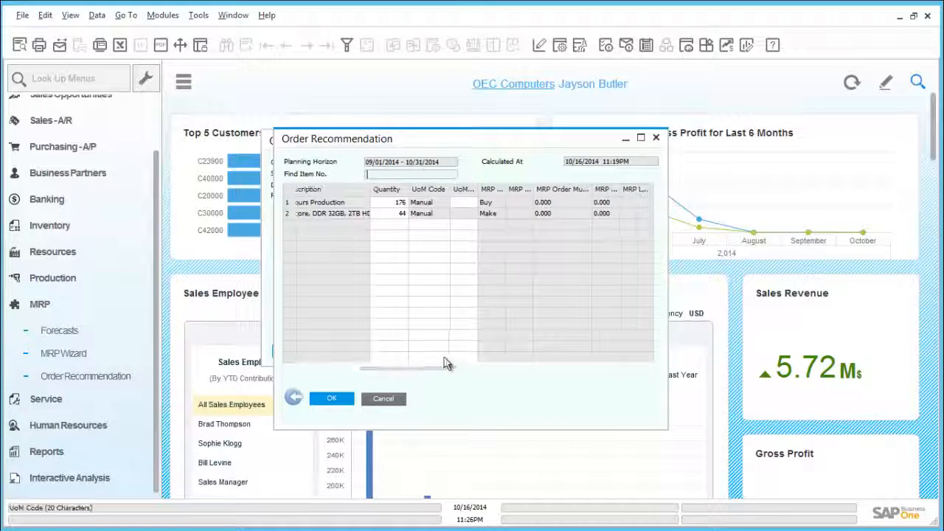
{"action": "left_click", "coordinate": [393, 214]}
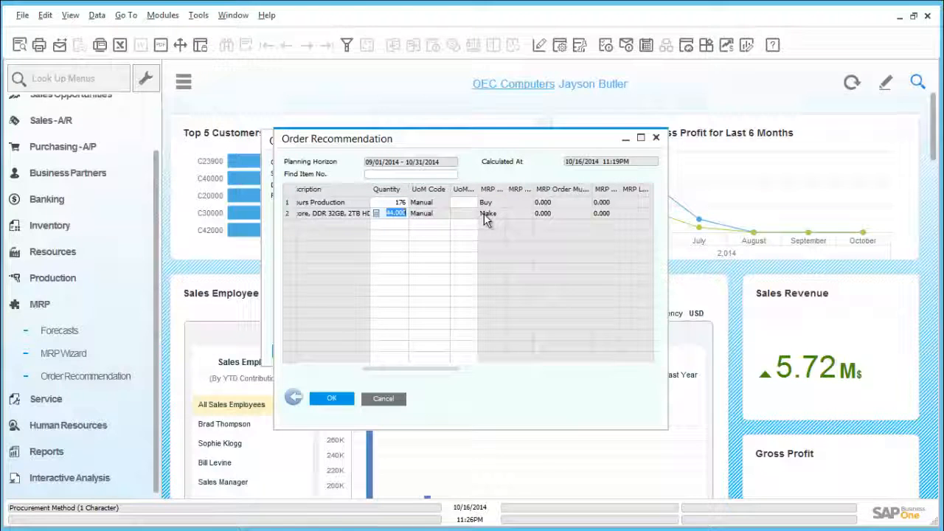
{"action": "left_click_drag", "start_coordinate": [455, 373], "coordinate": [514, 365]}
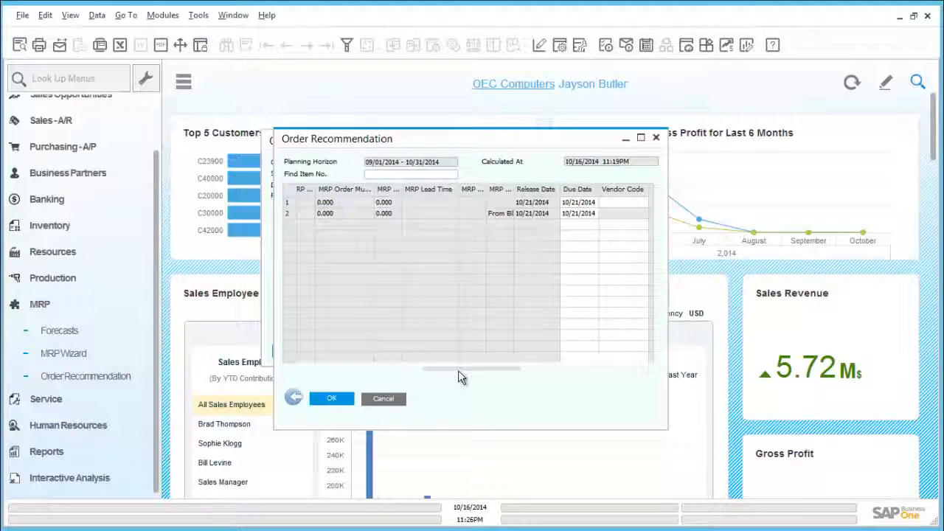
{"action": "left_click_drag", "start_coordinate": [453, 375], "coordinate": [313, 373]}
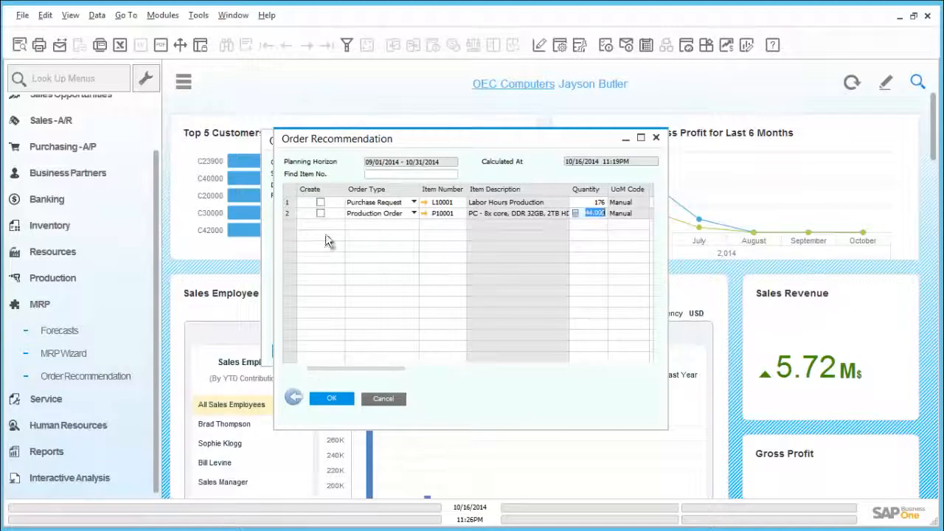
{"action": "left_click", "coordinate": [321, 214]}
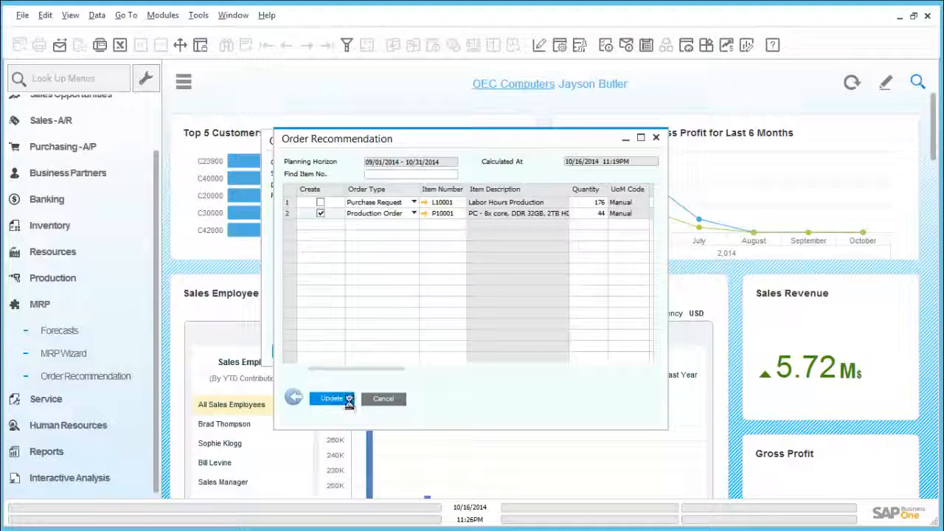
{"action": "left_click", "coordinate": [349, 401]}
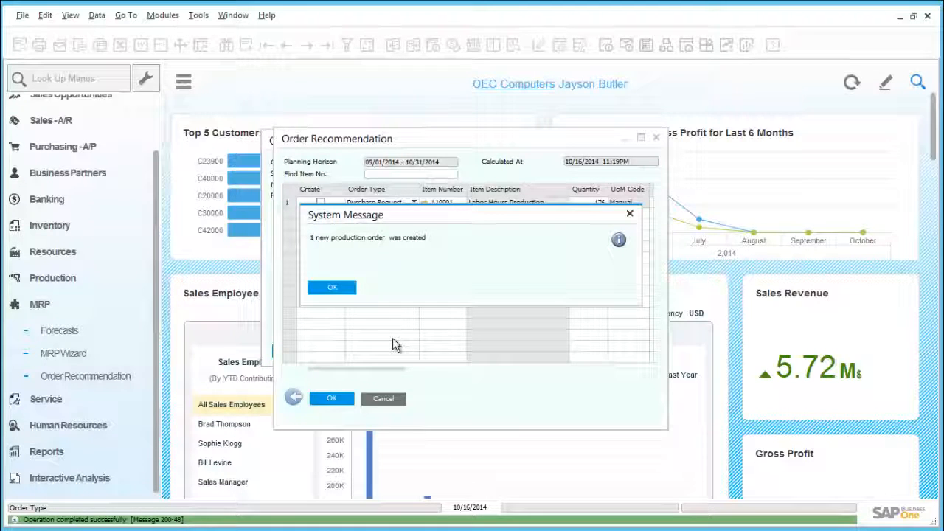
{"action": "left_click", "coordinate": [345, 289]}
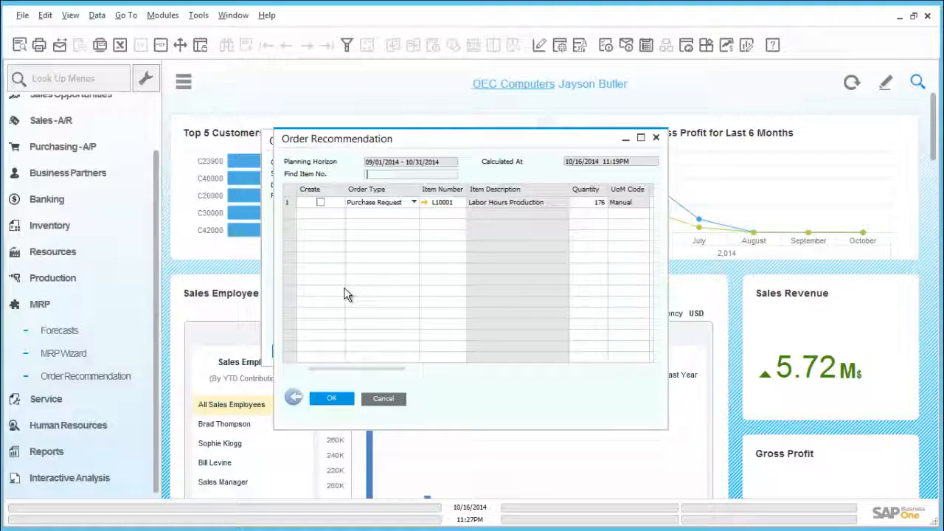
{"action": "left_click", "coordinate": [345, 400]}
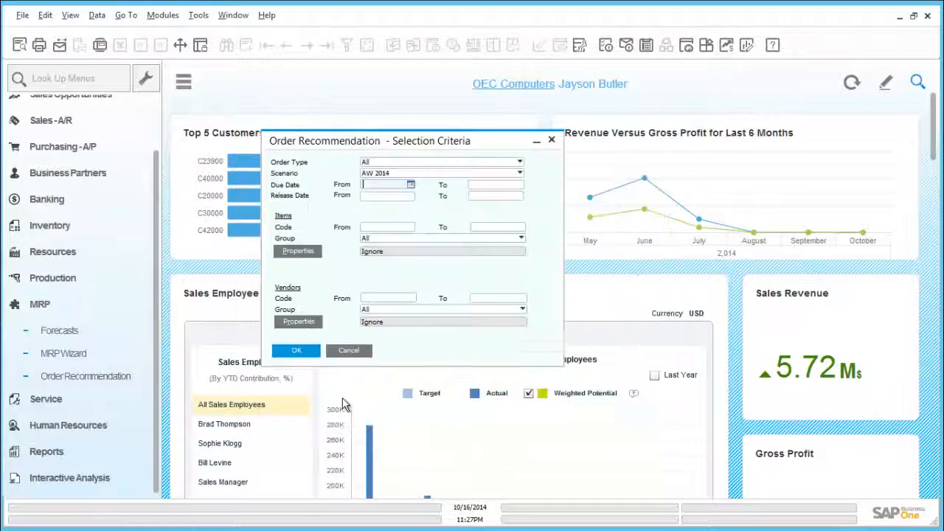
{"action": "left_click", "coordinate": [351, 351]}
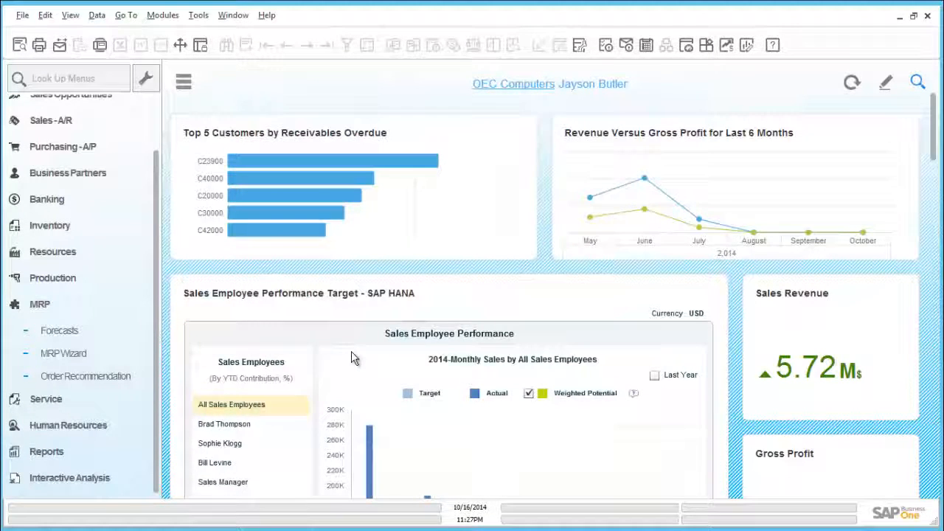
Open Production Order and find production order 156.
{"action": "left_click", "coordinate": [134, 304]}
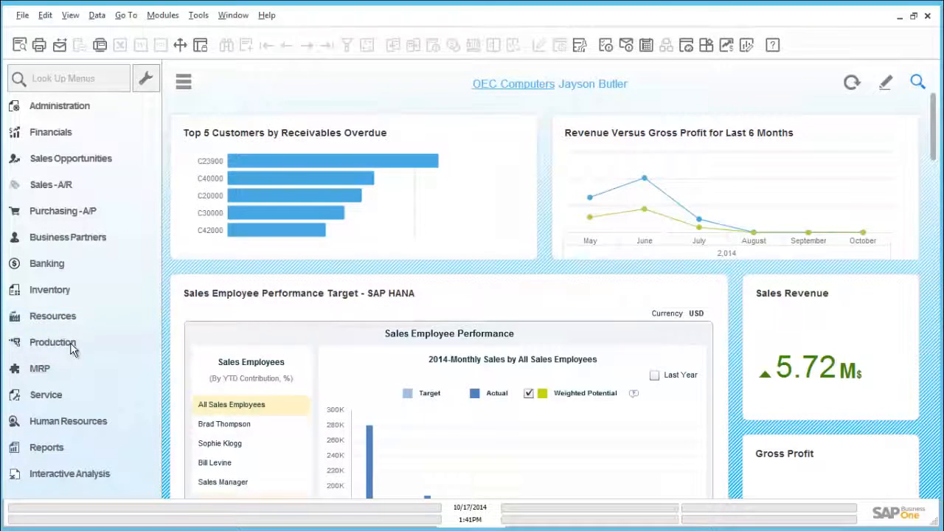
{"action": "left_click", "coordinate": [71, 344]}
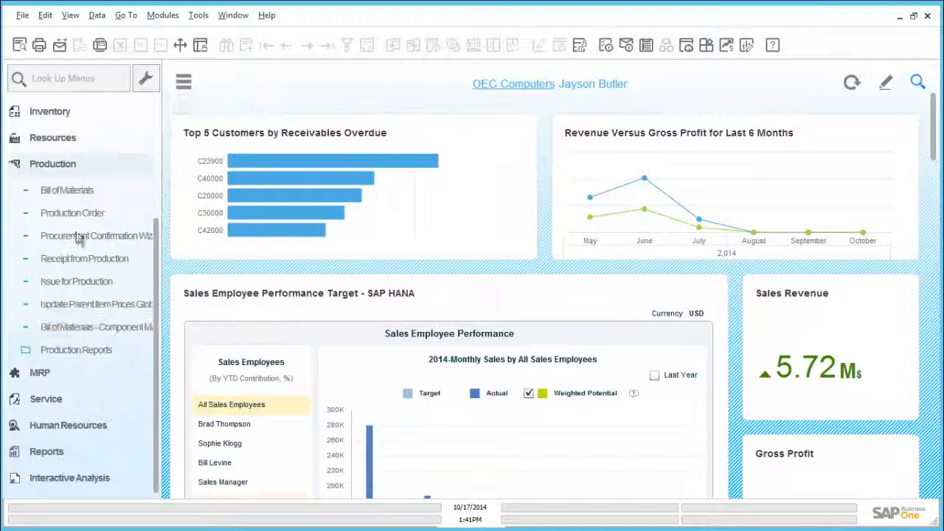
{"action": "left_click", "coordinate": [78, 214]}
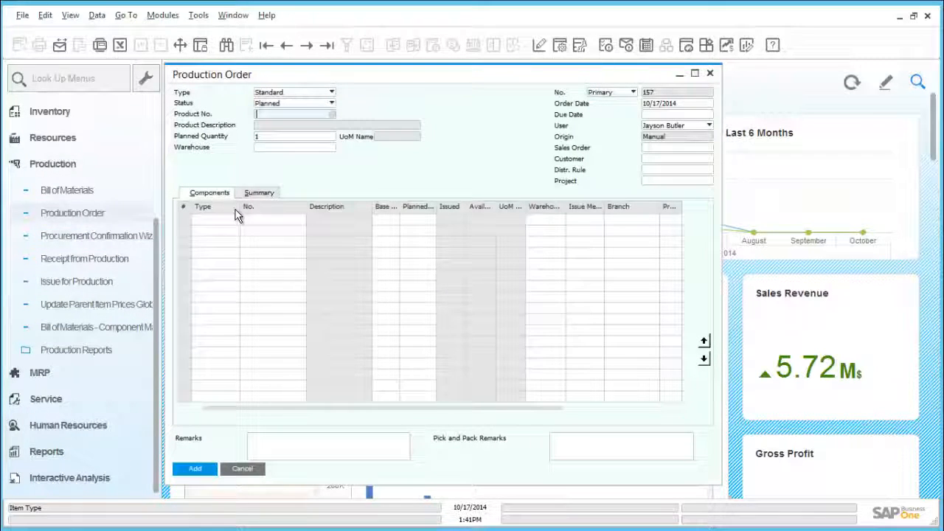
{"action": "key", "text": "ctrl+f"}
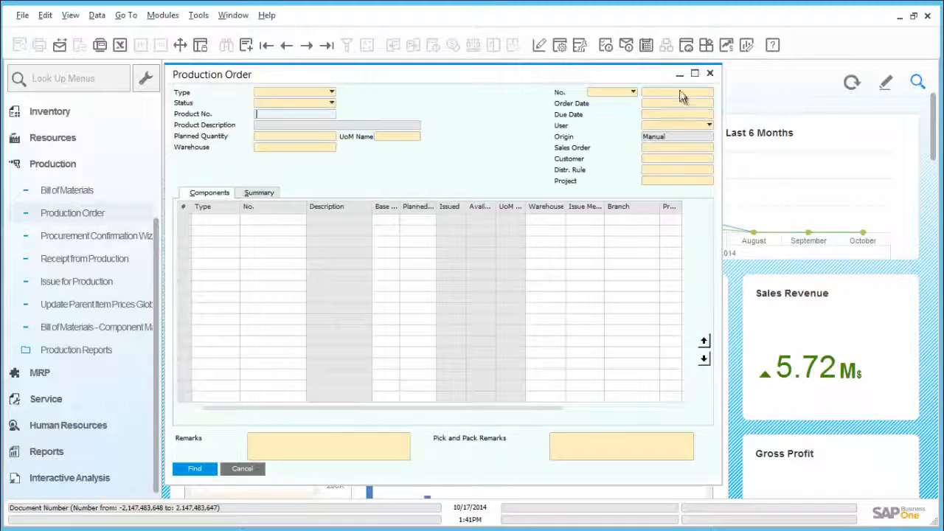
{"action": "type", "text": "156"}
{"action": "left_click", "coordinate": [200, 468]}
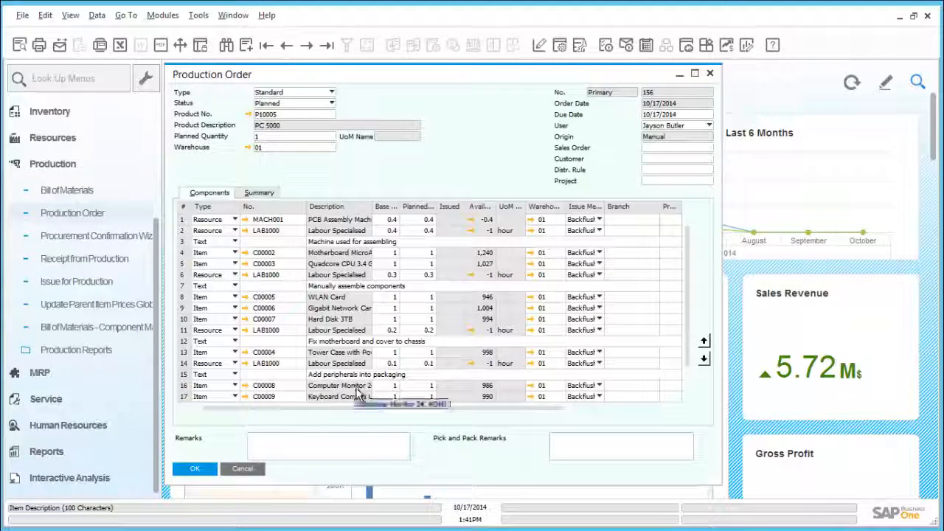
Review production order 156's components, its print preview and product P10005's bill of materials.
{"action": "scroll", "coordinate": [687, 344], "scroll_direction": "down", "scroll_amount": 3}
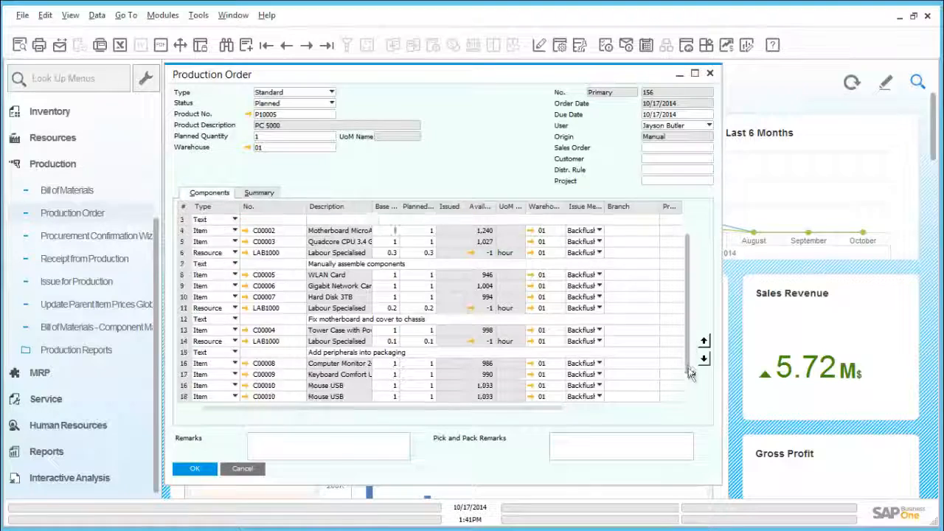
{"action": "scroll", "coordinate": [688, 370], "scroll_direction": "up", "scroll_amount": 3}
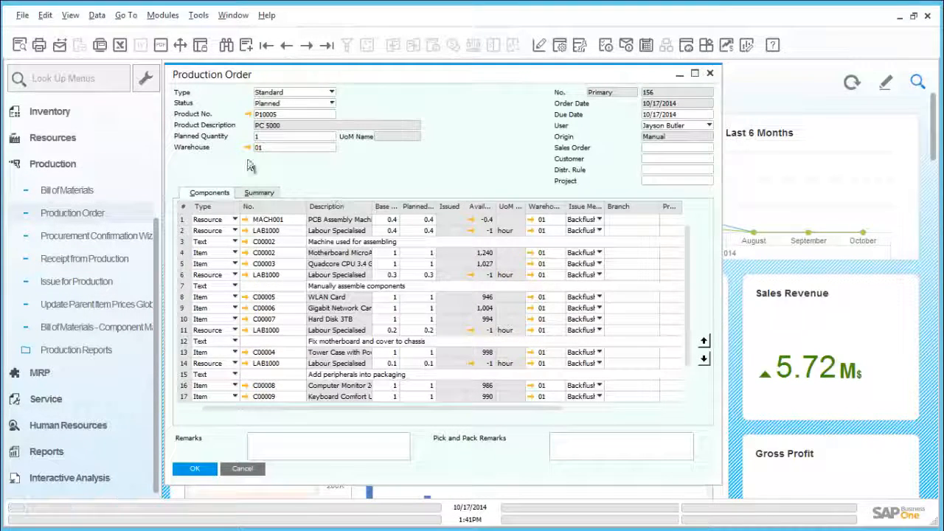
{"action": "left_click", "coordinate": [18, 49]}
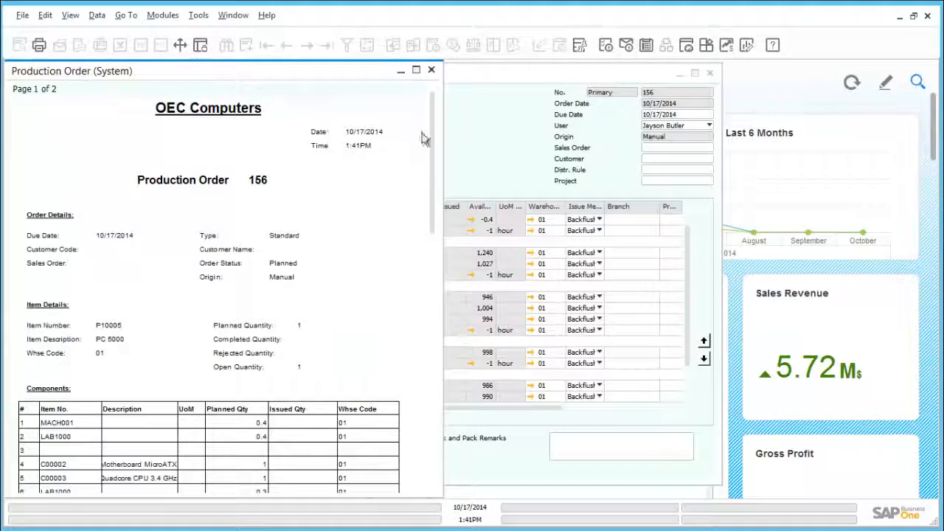
{"action": "mouse_move", "coordinate": [432, 137]}
{"action": "left_mouse_down"}
{"action": "mouse_move", "coordinate": [434, 206]}
{"action": "mouse_move", "coordinate": [432, 130]}
{"action": "left_mouse_up"}
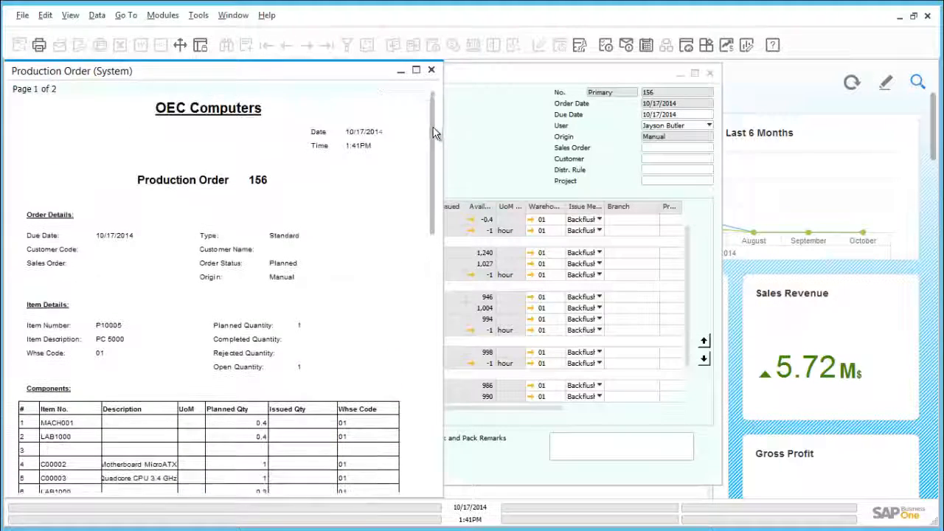
{"action": "left_click", "coordinate": [430, 70]}
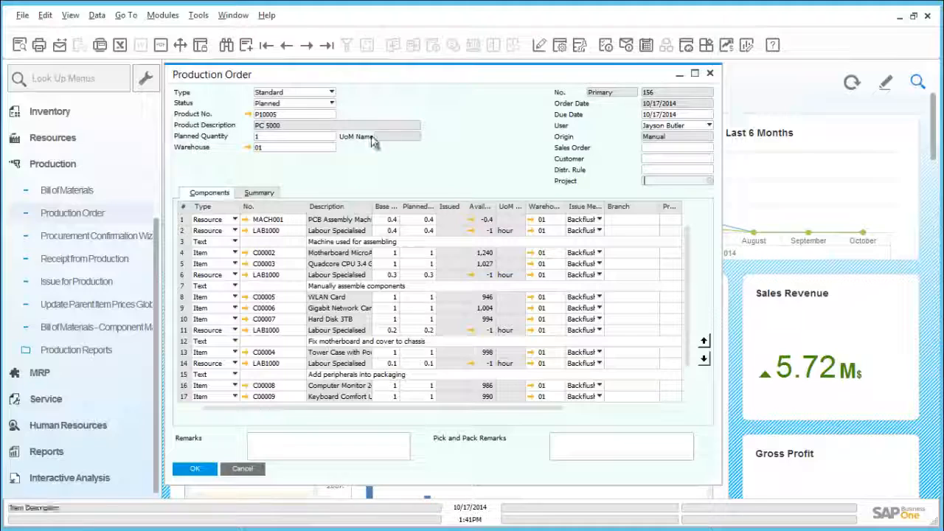
{"action": "left_click", "coordinate": [248, 115]}
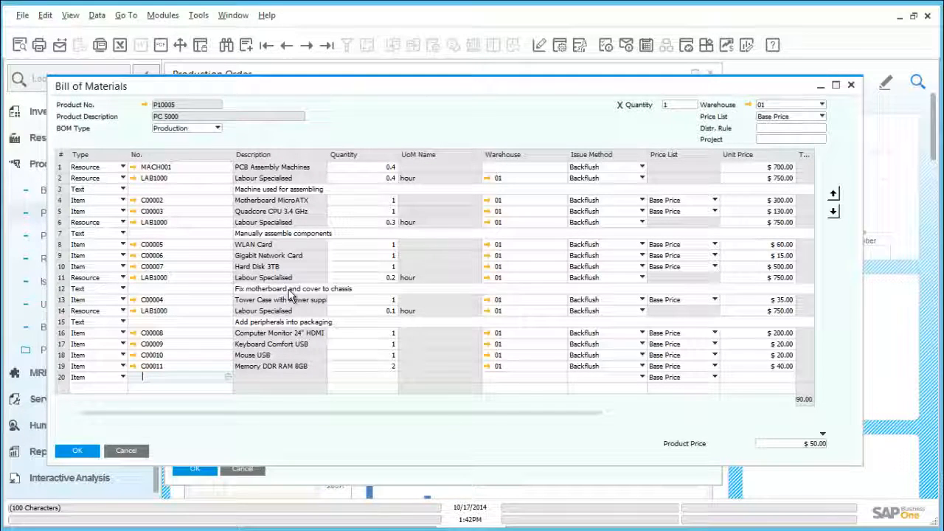
{"action": "left_click", "coordinate": [78, 451]}
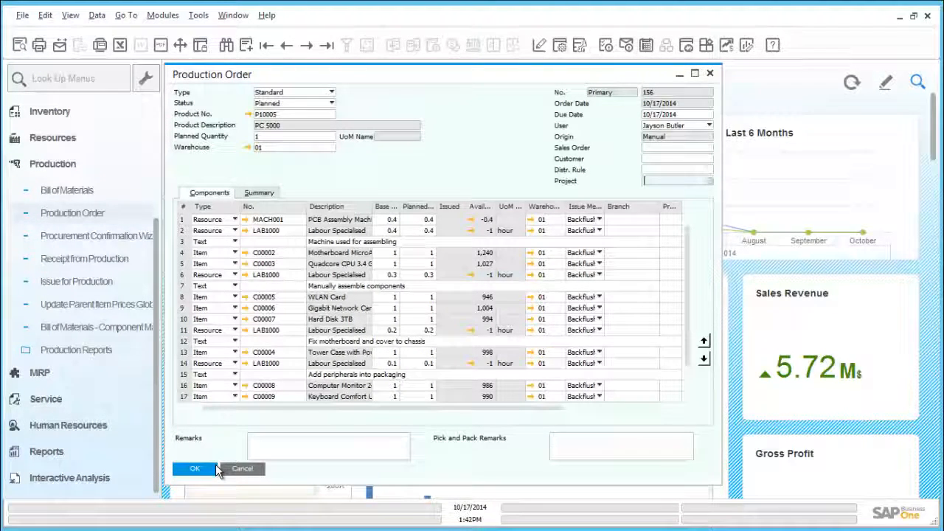
Set the production order's status to Released and update the order.
{"action": "left_click", "coordinate": [300, 105]}
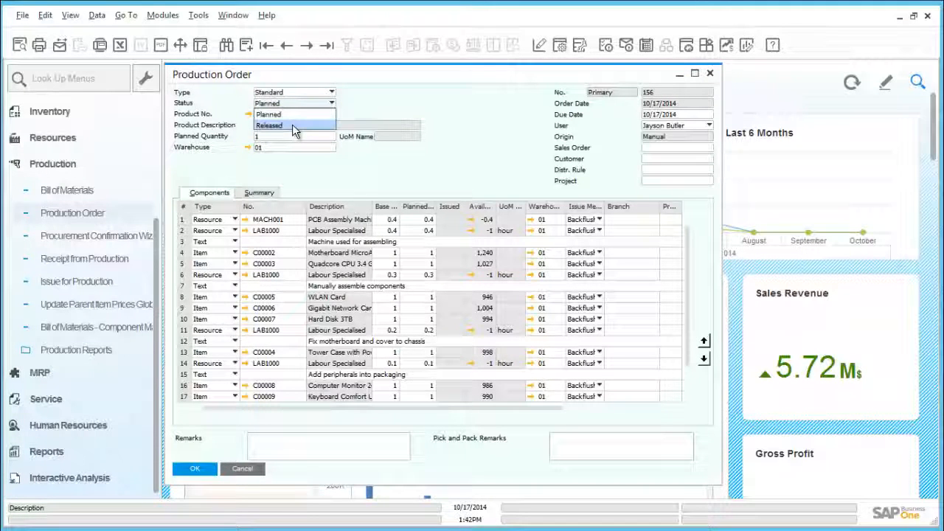
{"action": "left_click", "coordinate": [293, 125]}
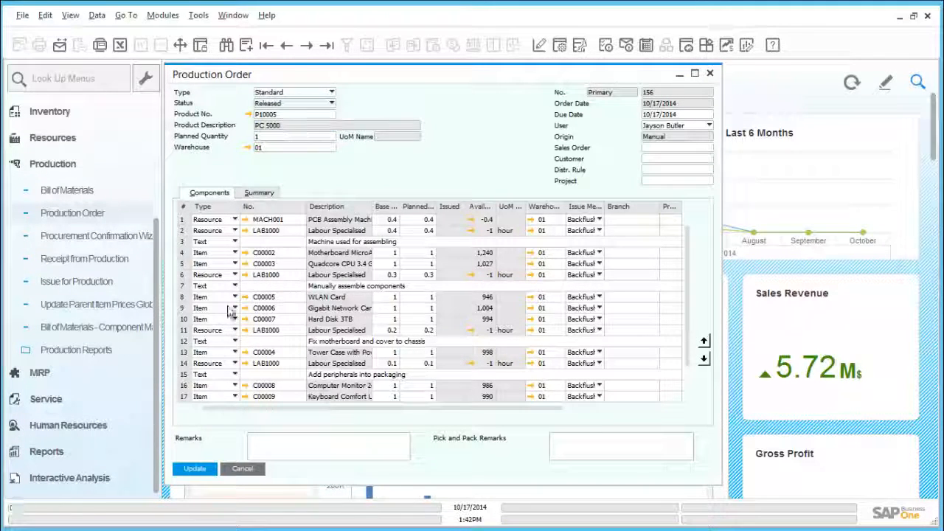
{"action": "left_click", "coordinate": [190, 477]}
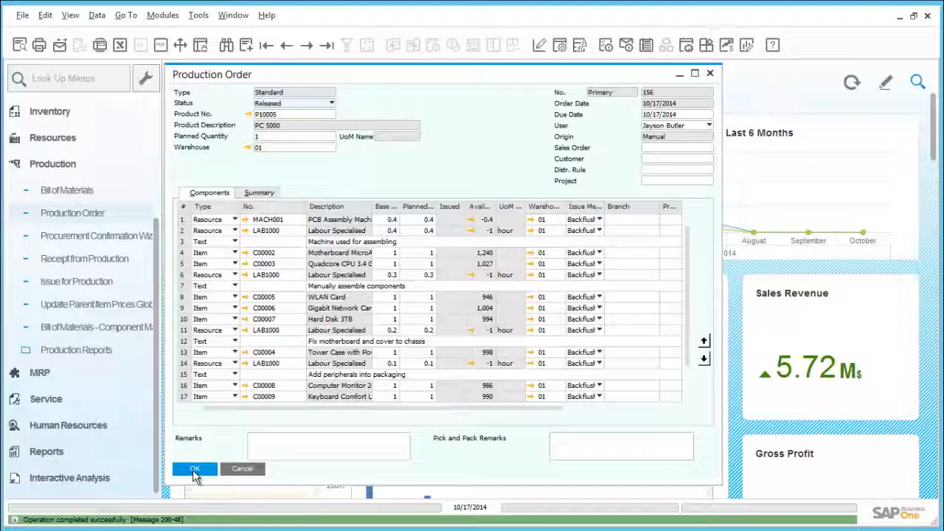
{"action": "left_click", "coordinate": [196, 472]}
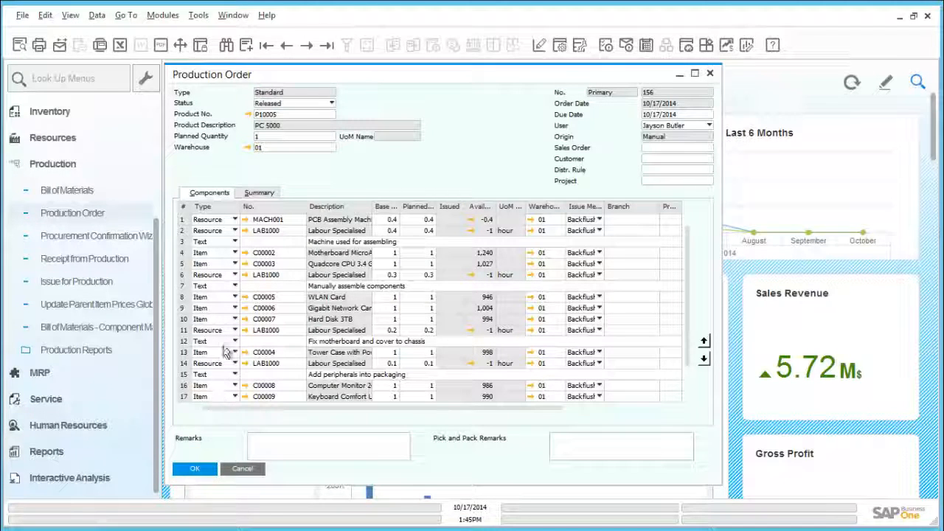
Inspect resource MACH001's capacity data and planning data in its master data.
{"action": "left_click", "coordinate": [246, 220]}
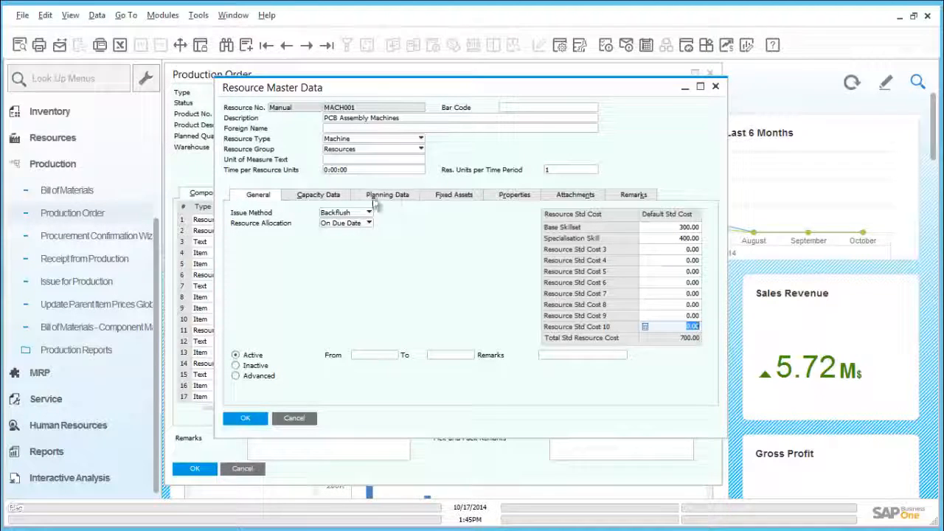
{"action": "left_click", "coordinate": [330, 195]}
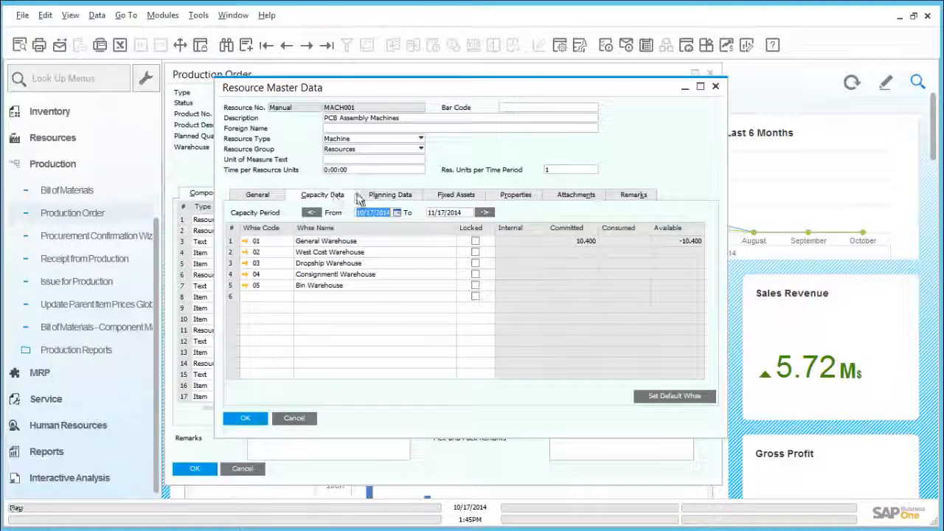
{"action": "left_click", "coordinate": [380, 197]}
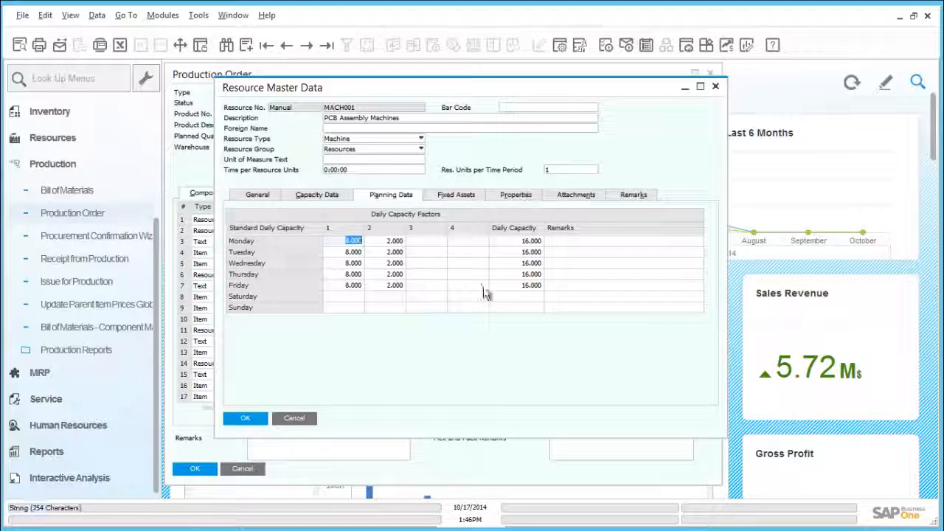
{"action": "left_click", "coordinate": [247, 418]}
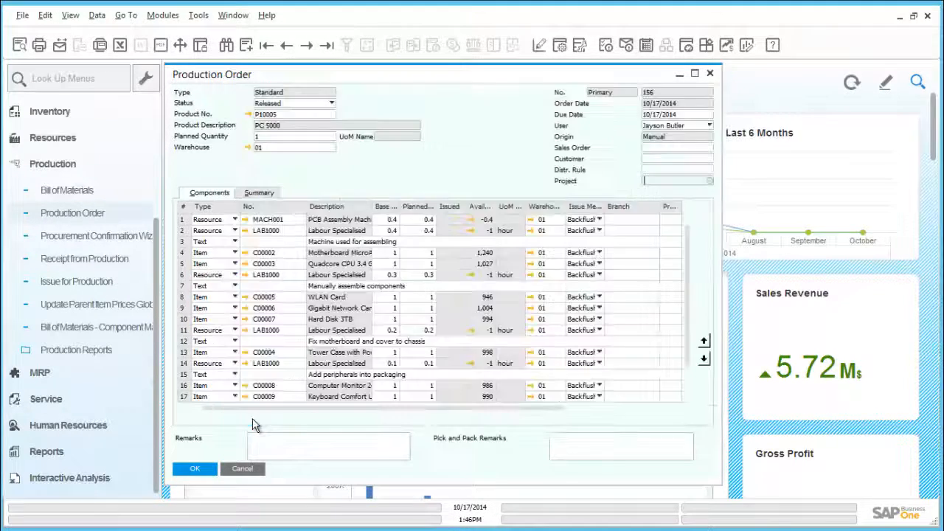
Inspect resource LAB1000's capacity data and planning data in its master data.
{"action": "left_click", "coordinate": [245, 231]}
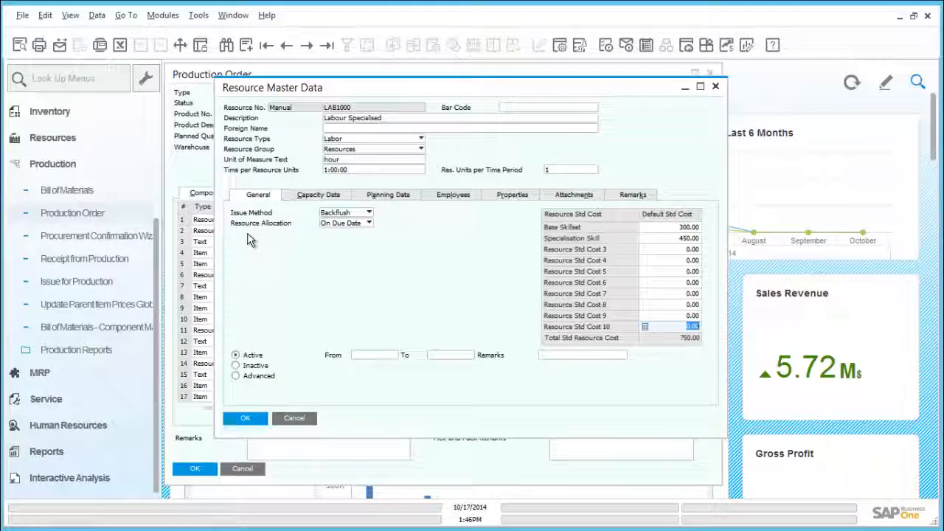
{"action": "left_click", "coordinate": [319, 197]}
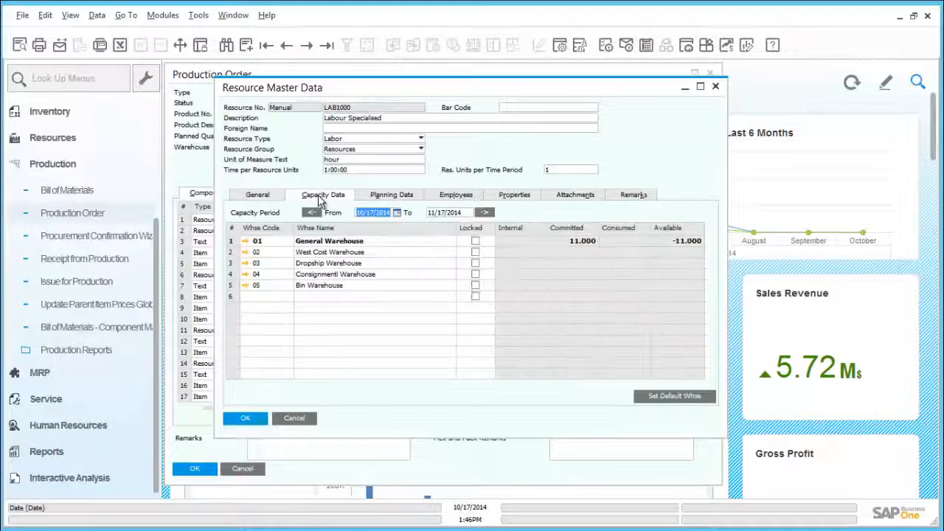
{"action": "left_click", "coordinate": [370, 198]}
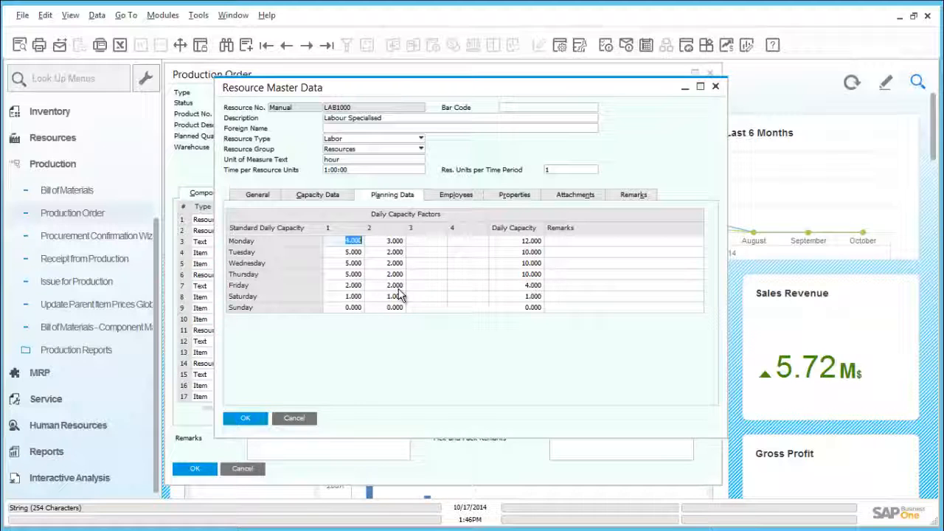
{"action": "left_click", "coordinate": [253, 420]}
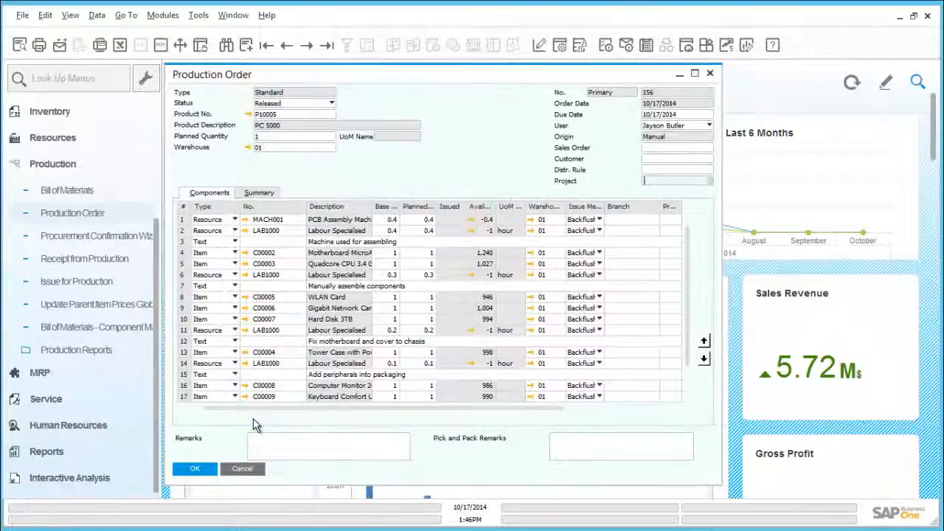
Close the production order and review open production orders in the Open Items List report.
{"action": "left_click", "coordinate": [197, 470]}
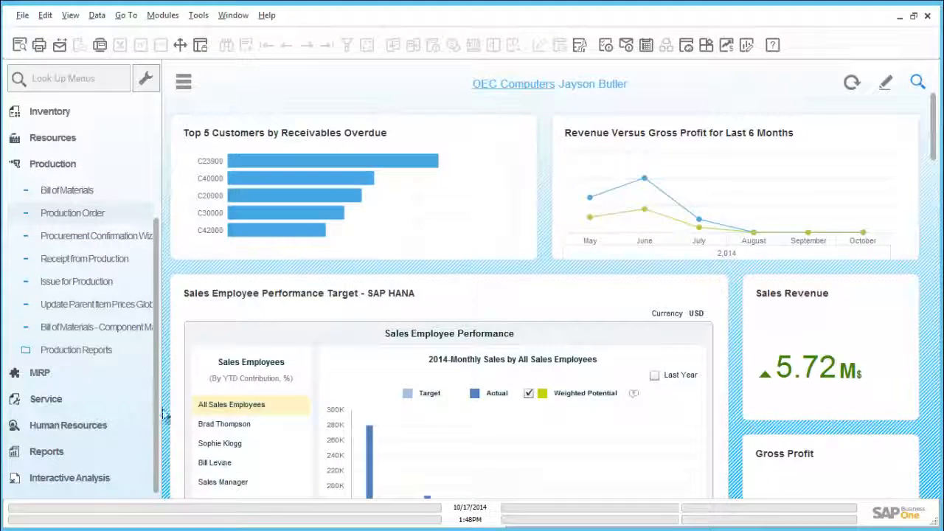
{"action": "left_click", "coordinate": [85, 353]}
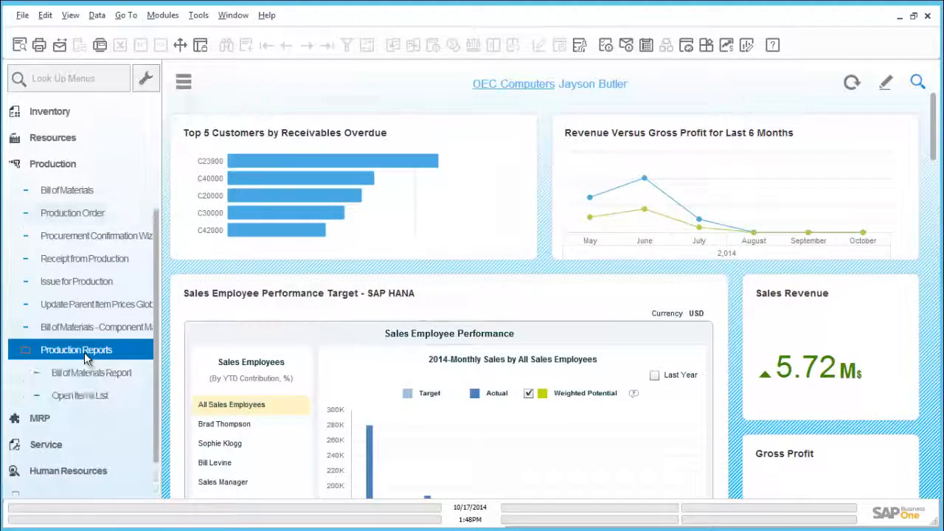
{"action": "scroll", "coordinate": [85, 358], "scroll_direction": "down", "scroll_amount": 1}
{"action": "left_click", "coordinate": [84, 351]}
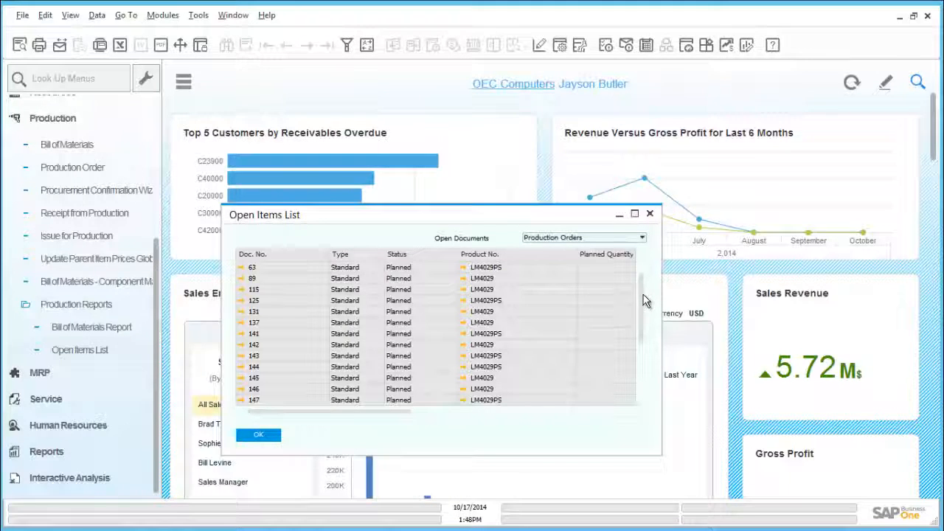
{"action": "left_click_drag", "start_coordinate": [641, 293], "coordinate": [651, 380]}
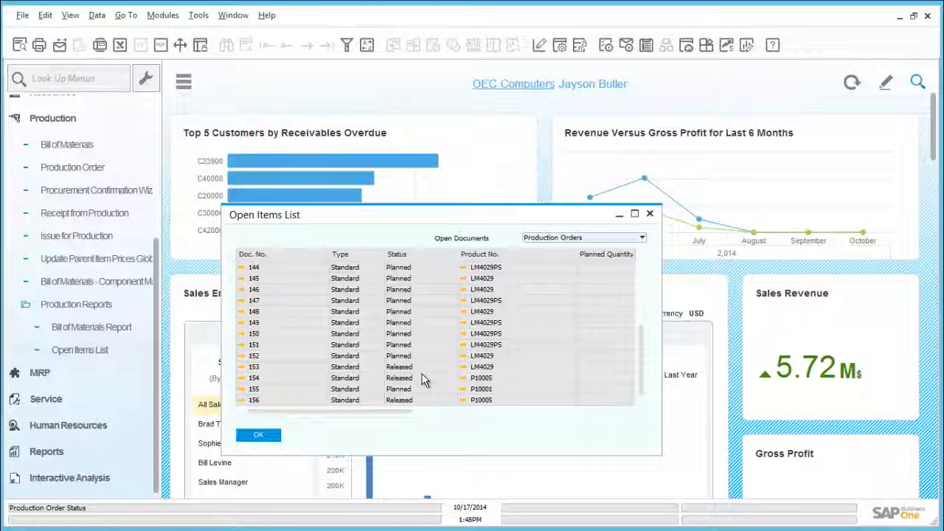
{"action": "left_click", "coordinate": [269, 435]}
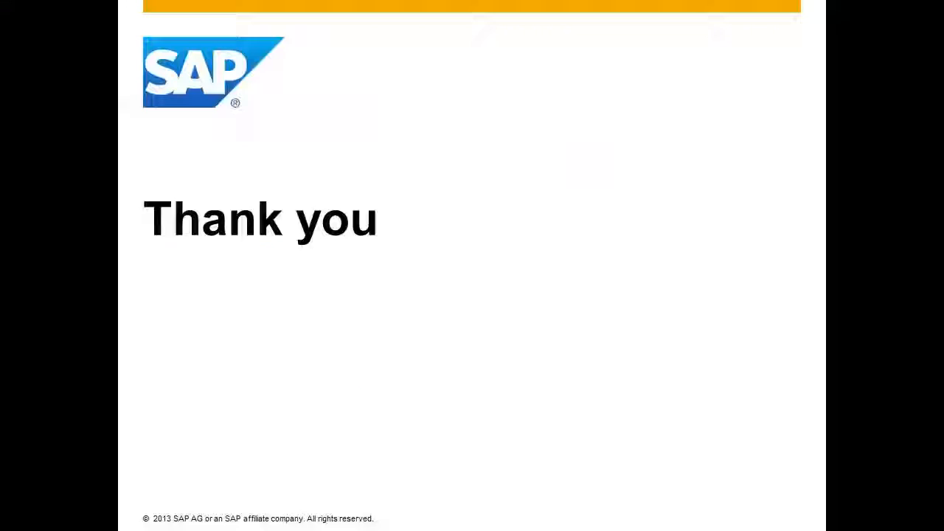